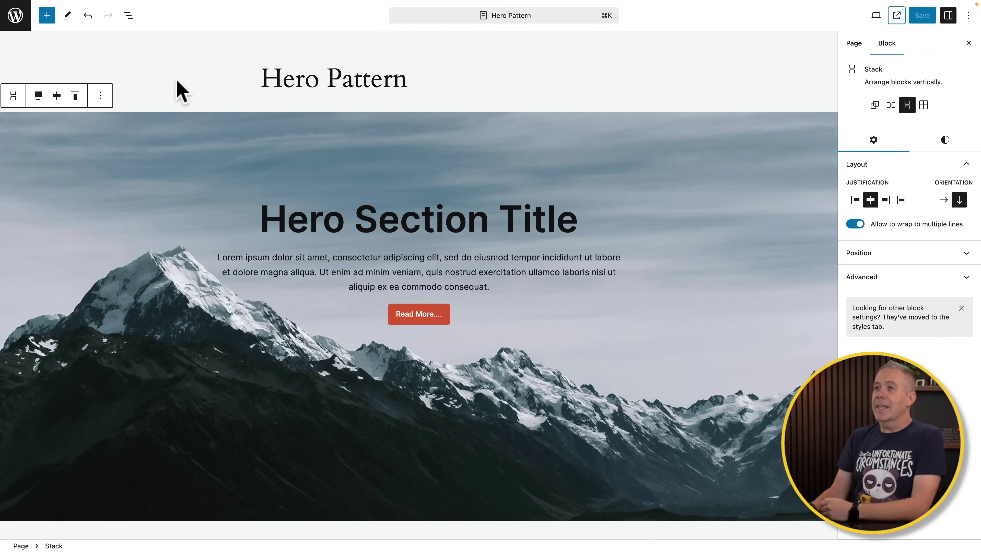
Expand the Stack and Group blocks in List View, then start creating a pattern from the outer Stack
left_click(128, 17)
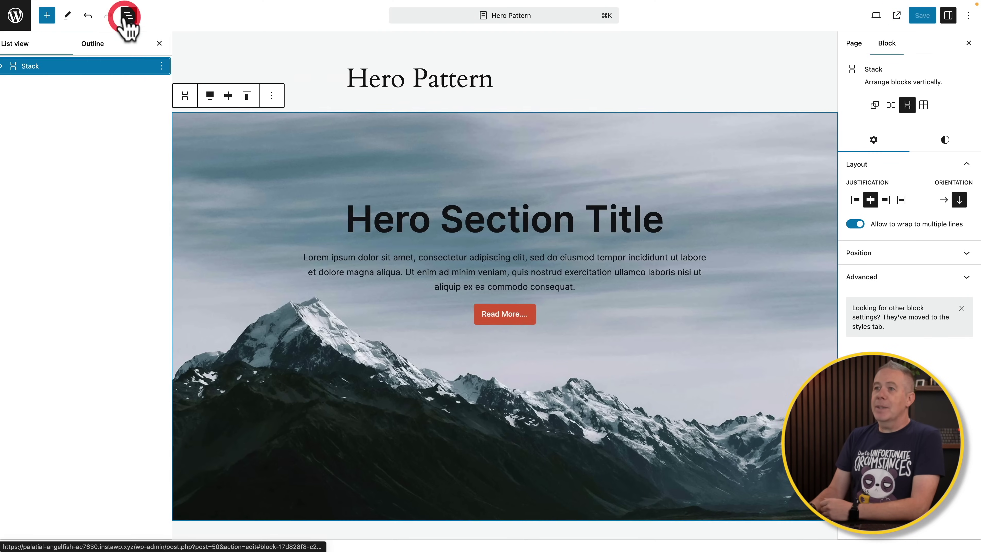
left_click(8, 66)
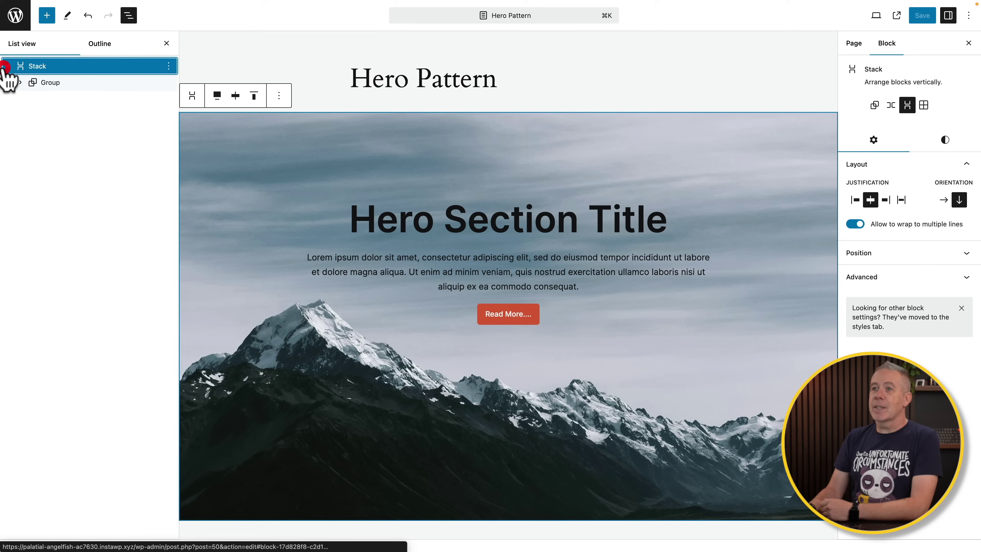
left_click(20, 82)
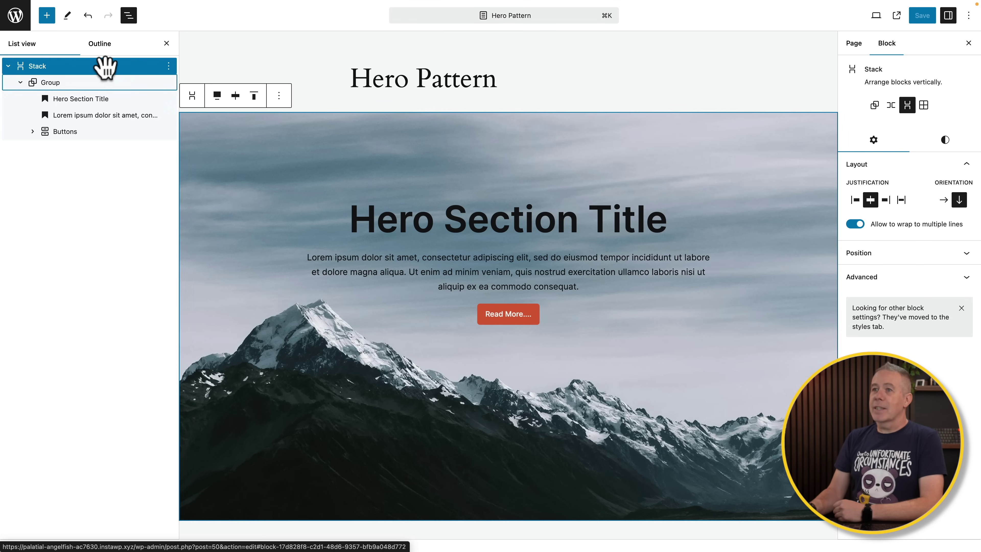
left_click(279, 96)
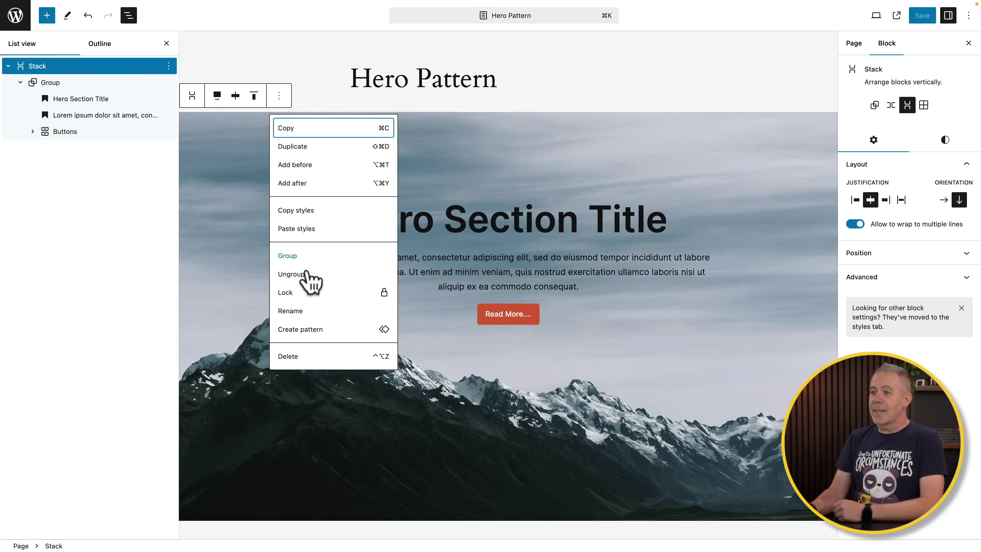
left_click(307, 329)
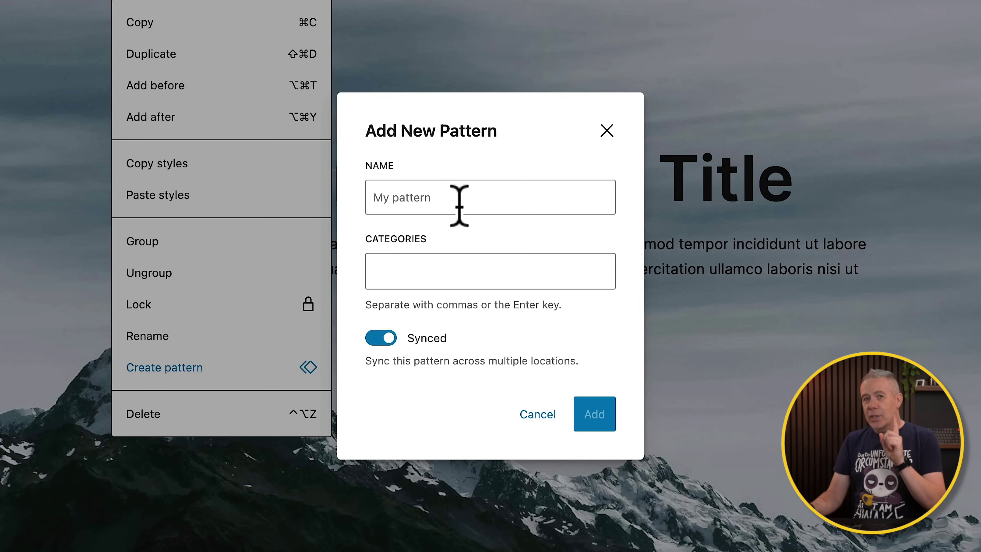
Name the synced pattern 'My Hero', assign it the WPTuts category, and add it
left_click(431, 195)
type("My He")
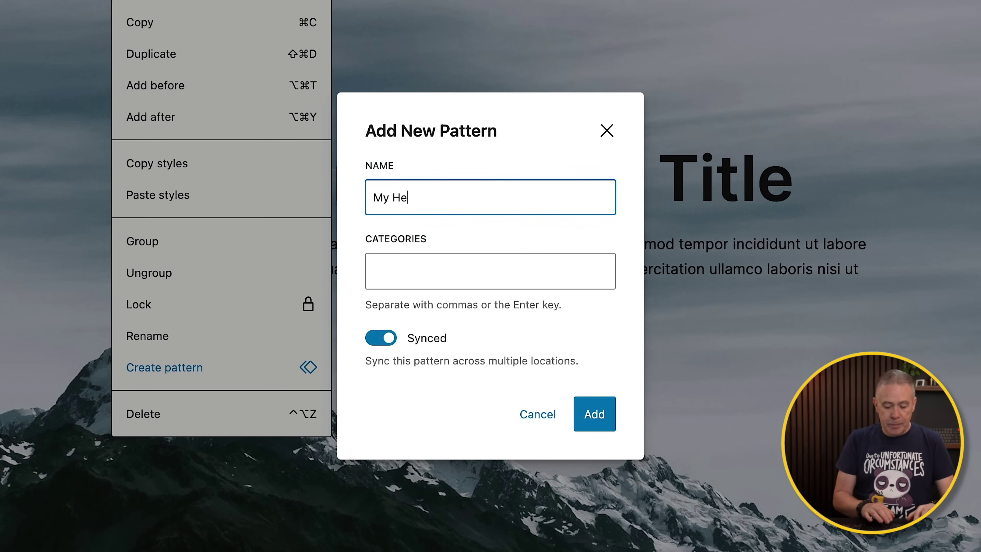
type("ro")
left_click(402, 265)
type("w")
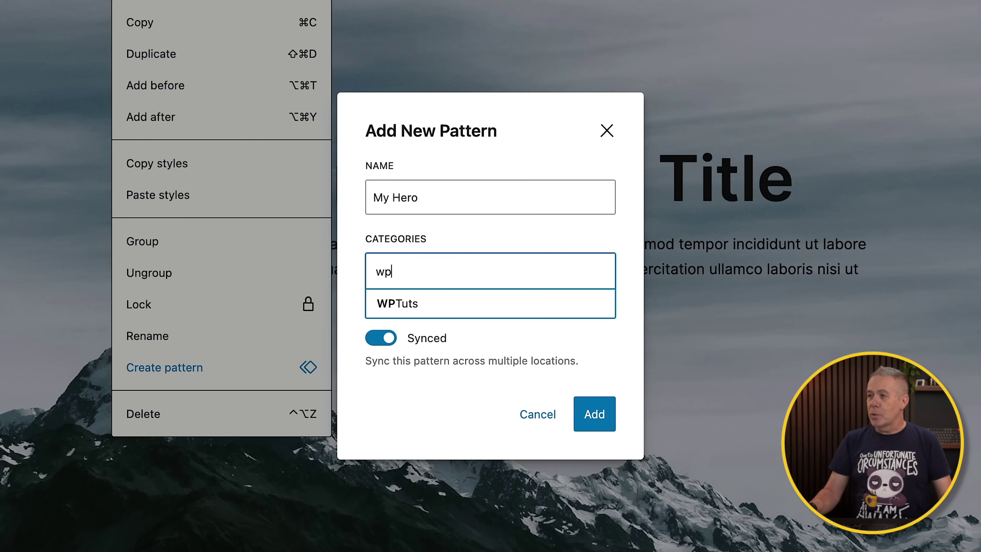
type("p")
left_click(400, 303)
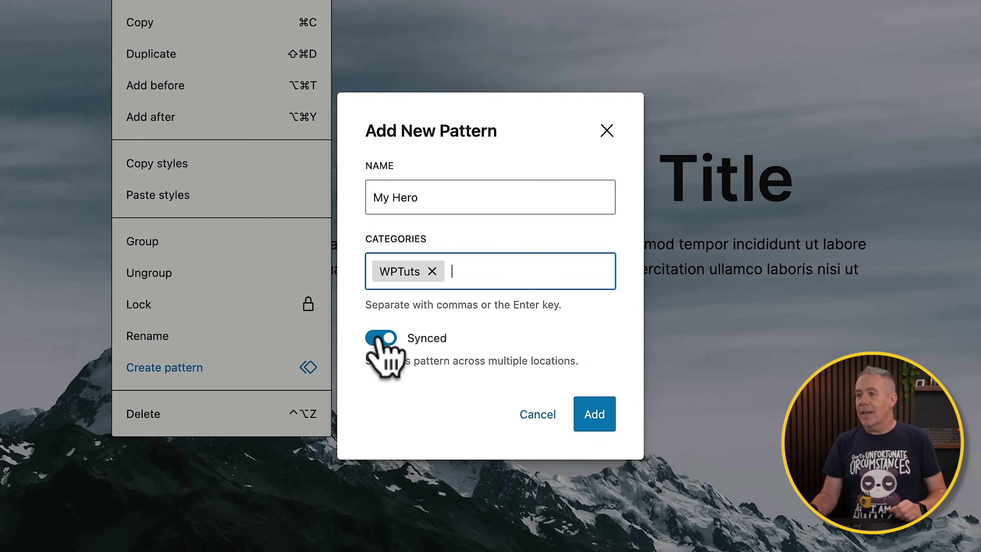
left_click(593, 414)
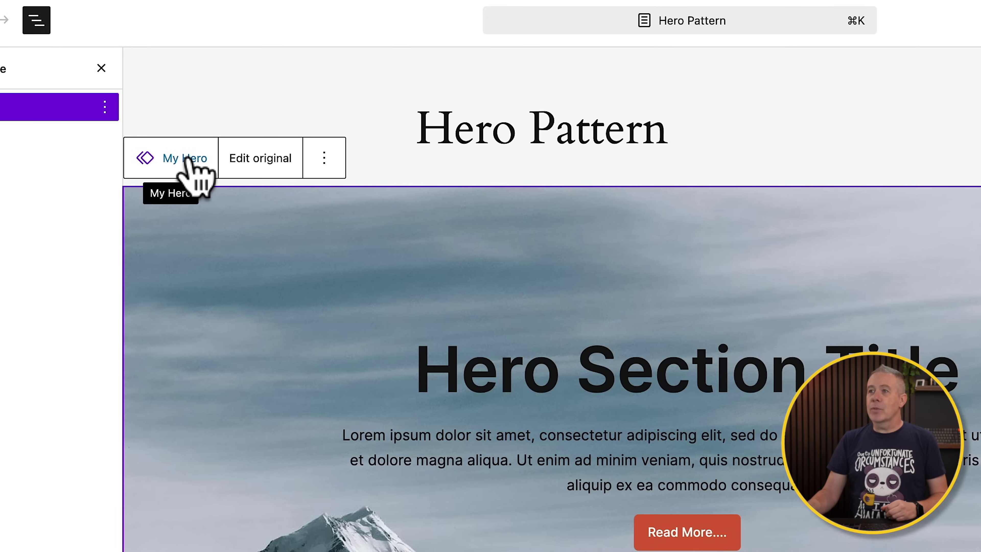
Delete the hero pattern block and insert My Hero again from the inserter's WPTuts patterns
left_click(324, 159)
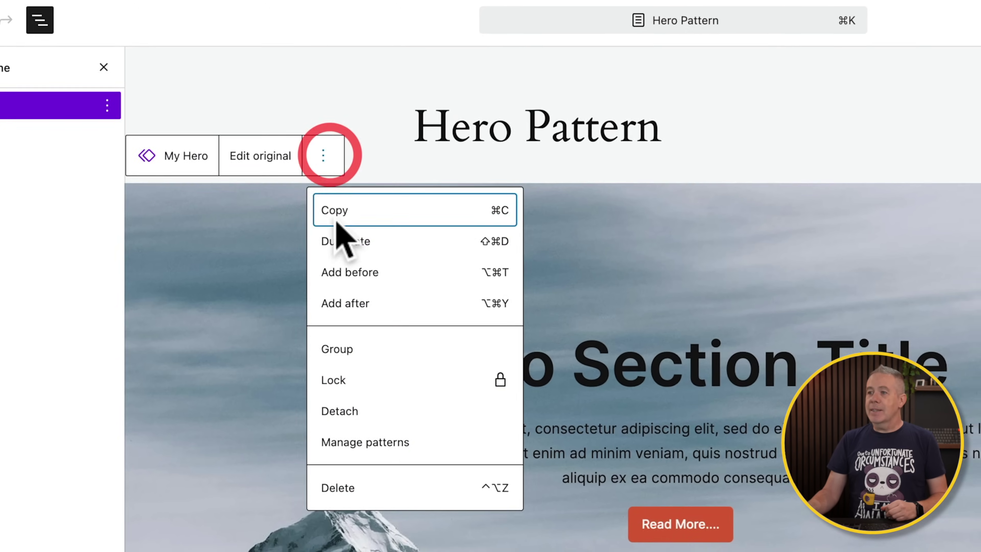
left_click(345, 421)
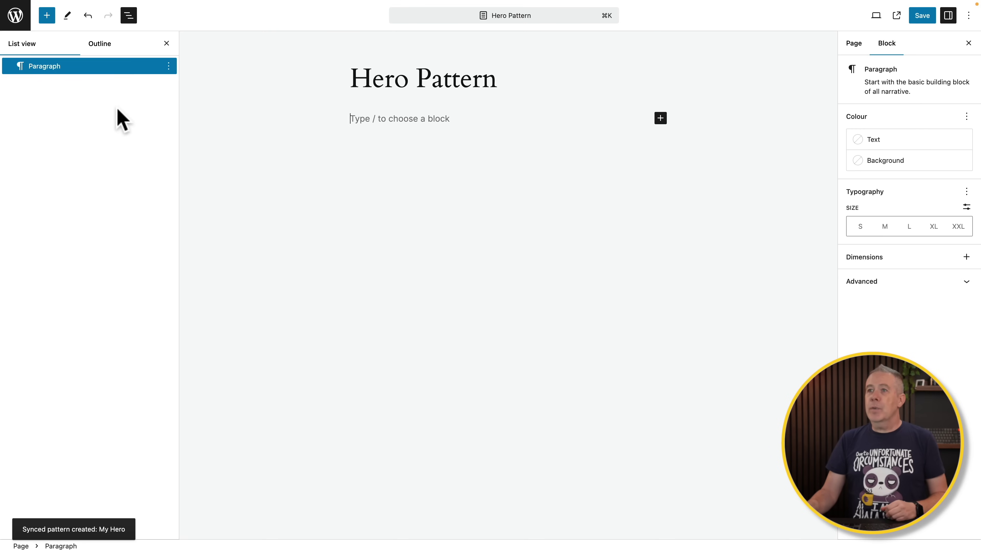
left_click(47, 17)
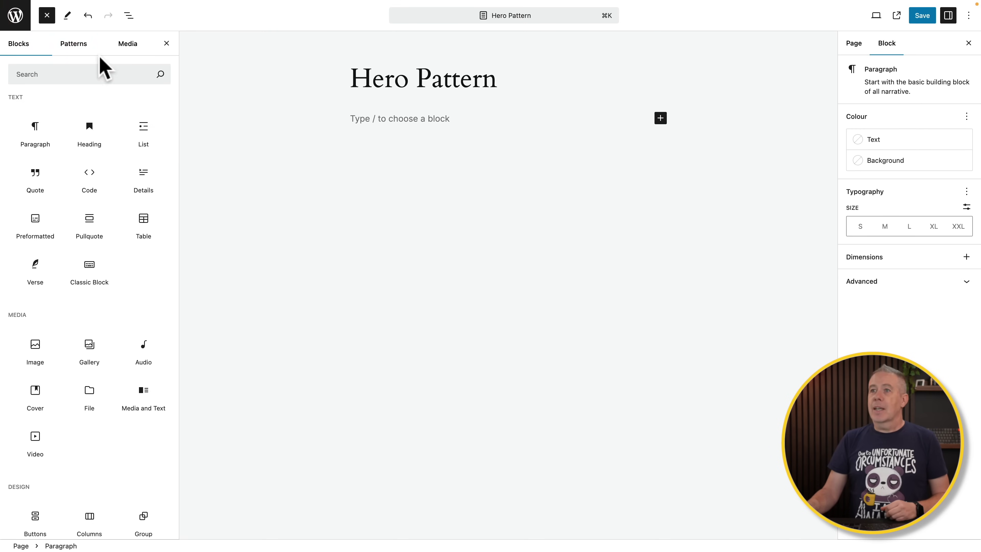
left_click(73, 45)
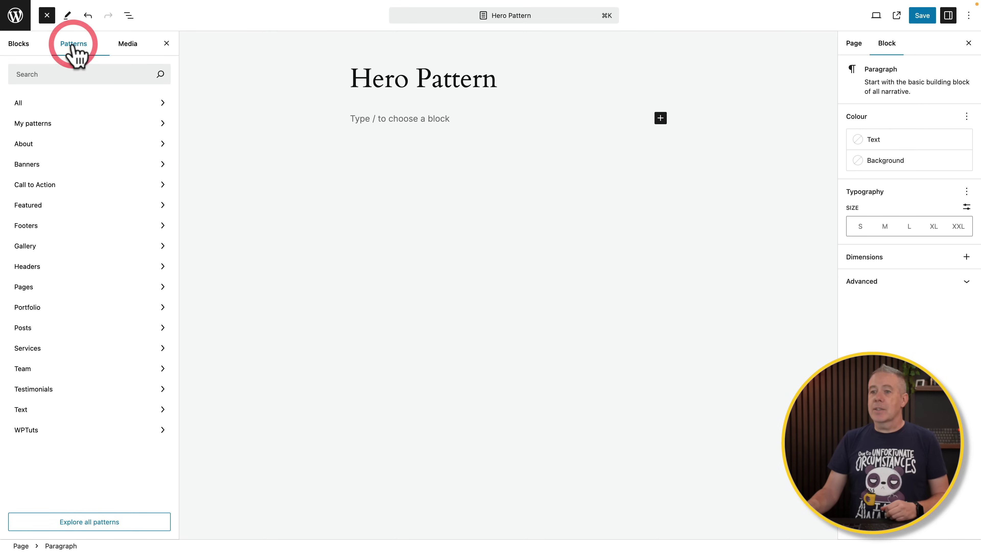
left_click(55, 428)
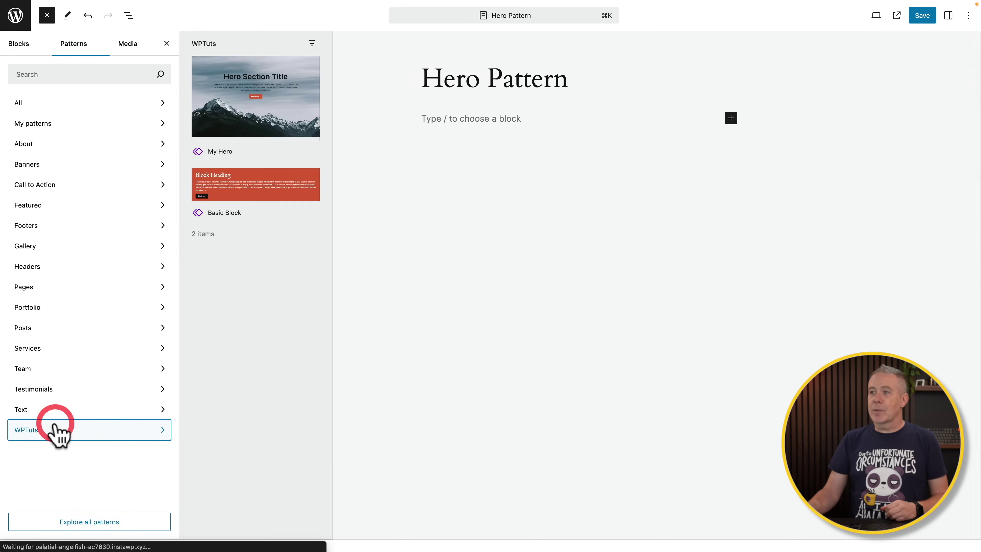
left_click(252, 110)
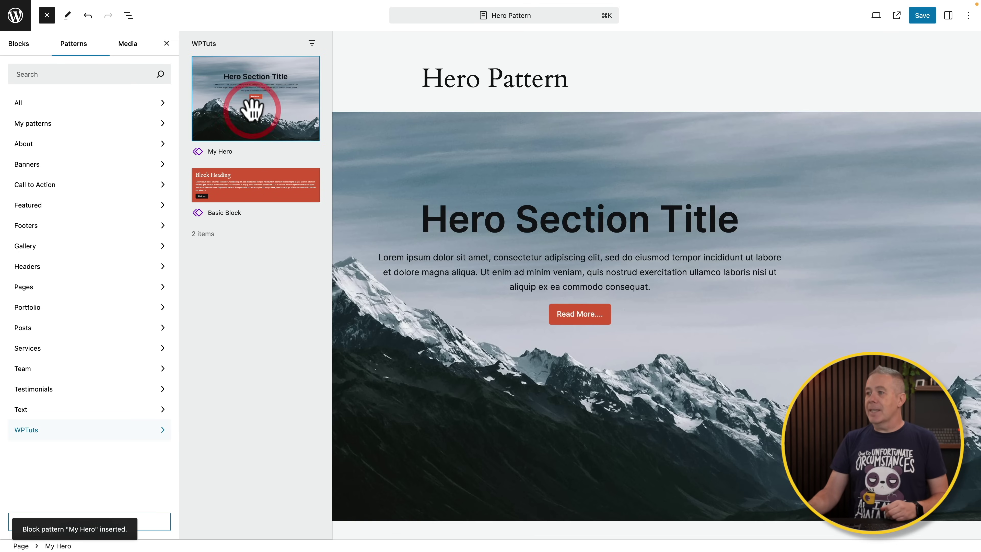
left_click(556, 263)
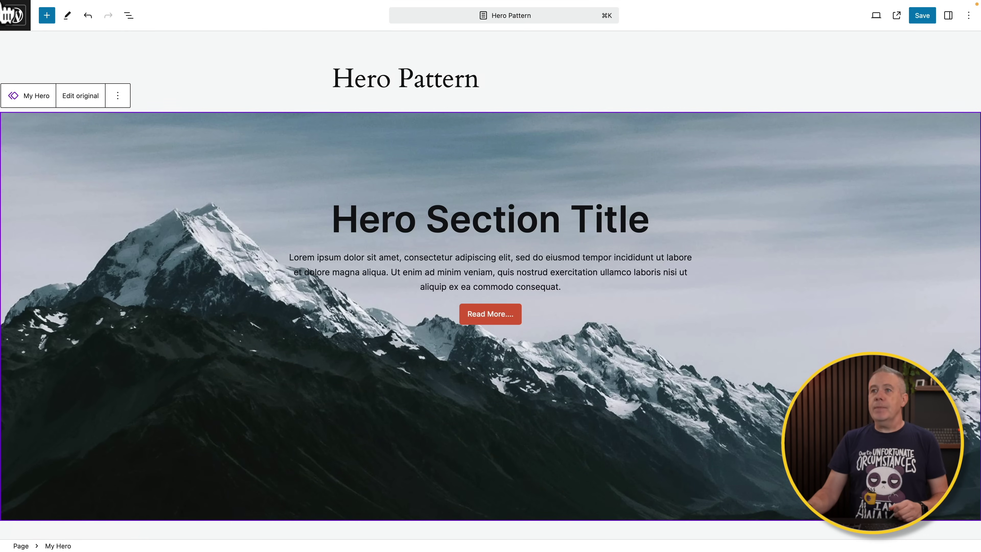
Leave the page for Appearance > Editor > Patterns, select WPTuts, and open My Hero
left_click(18, 21)
key("Return")
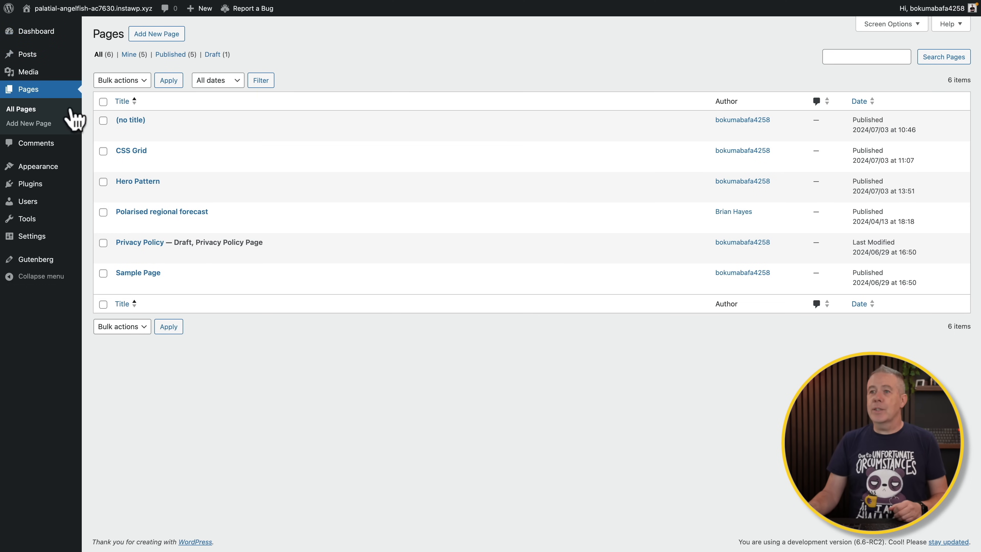
mouse_move(33, 172)
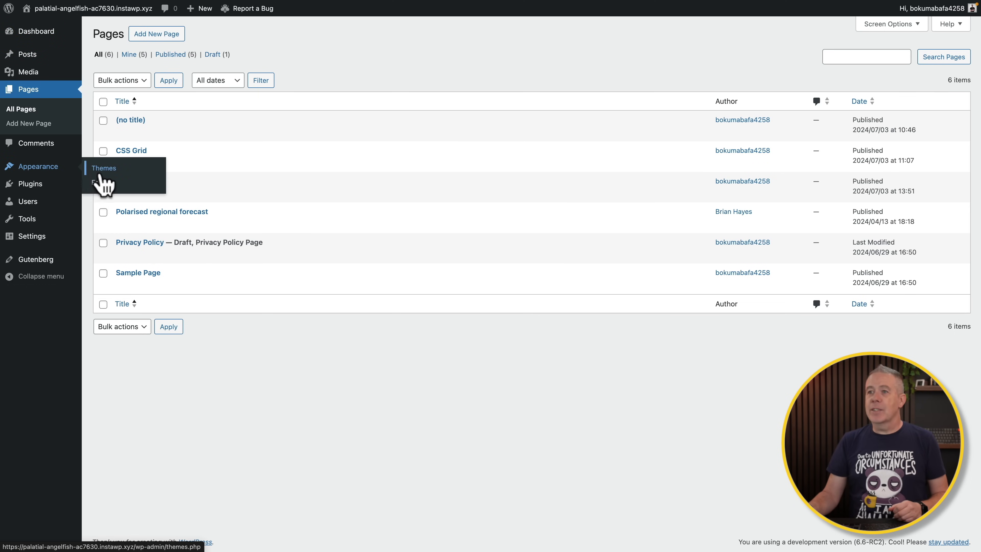
left_click(101, 184)
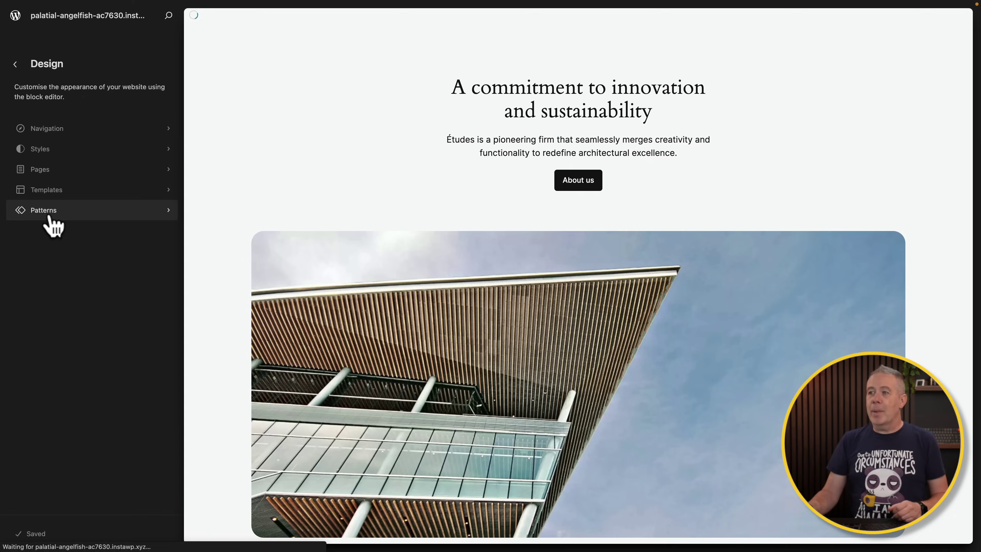
left_click(46, 211)
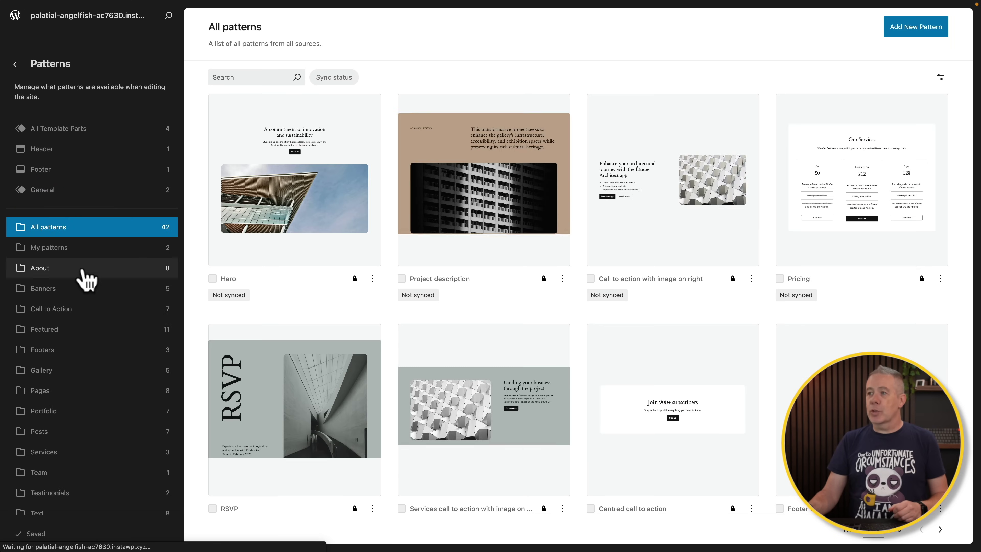
scroll(88, 340, "down", 1)
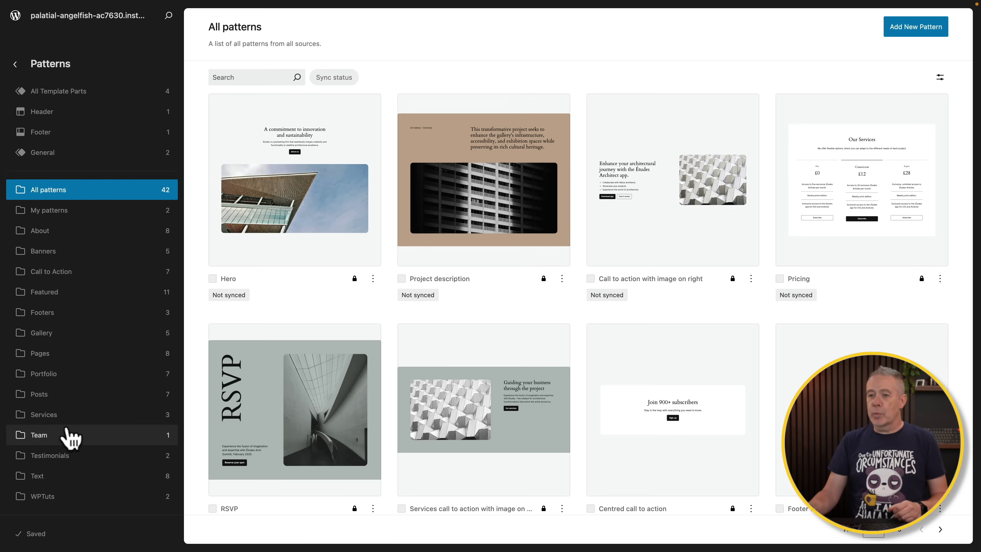
left_click(33, 496)
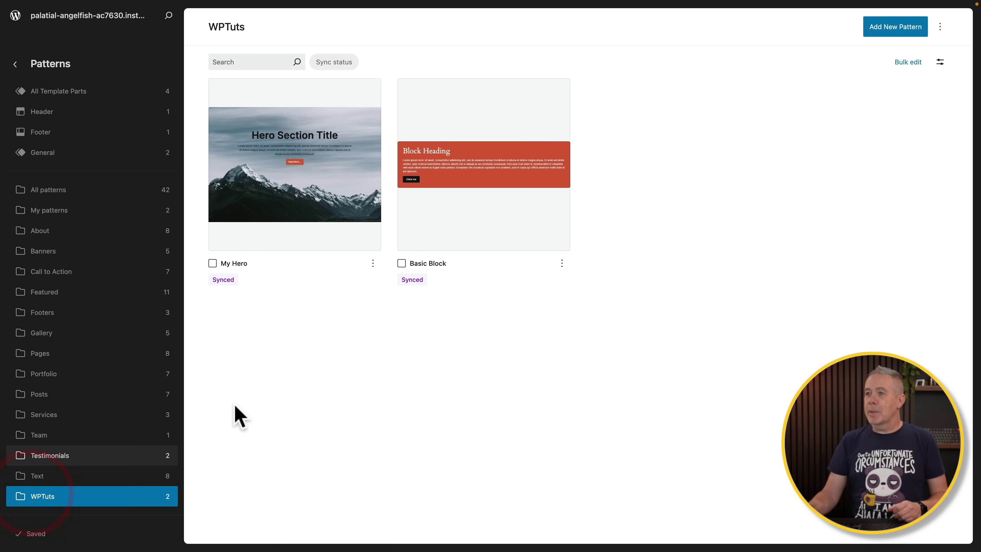
left_click(328, 186)
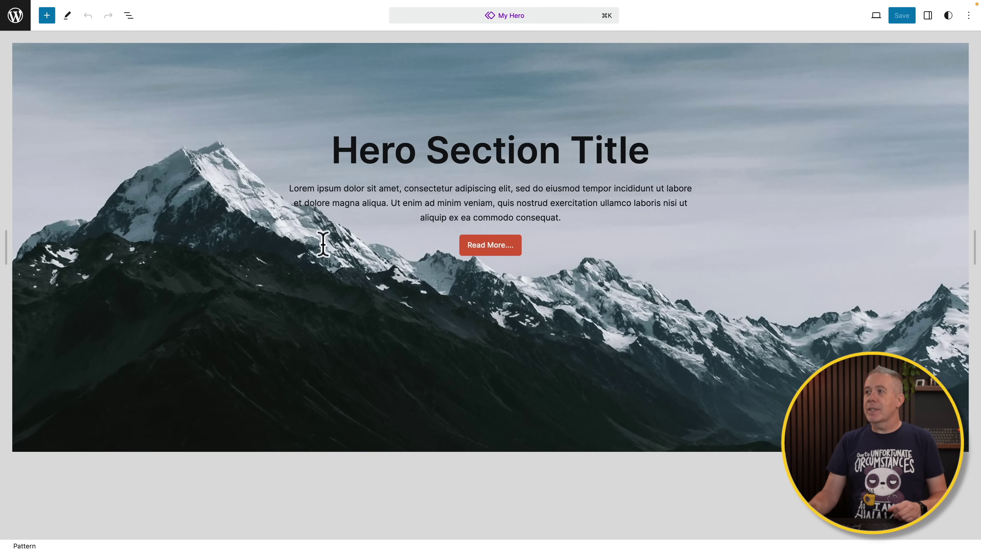
Replace 'Title' with 'Header' so the heading reads 'Hero Section Header', and save the pattern
left_click(434, 151)
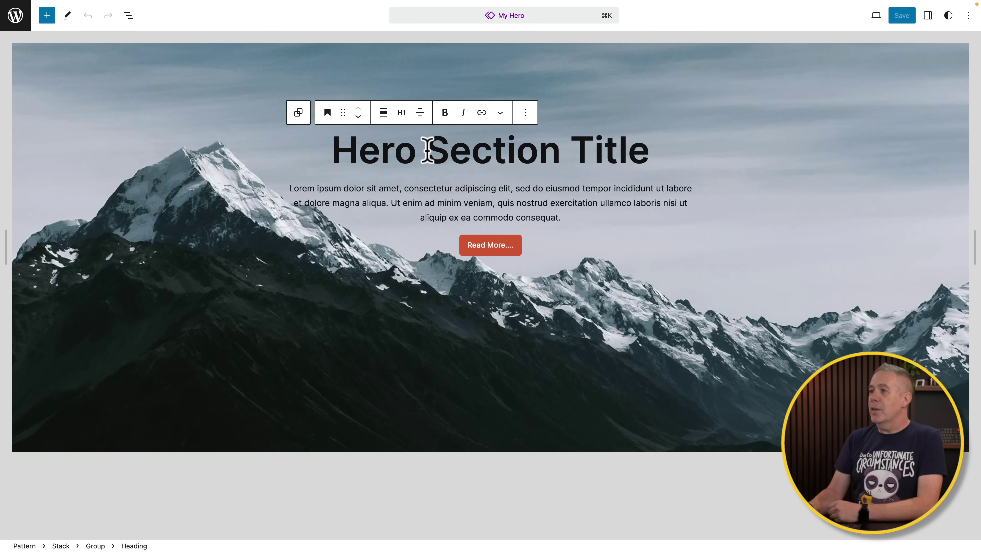
left_click_drag(583, 151, 640, 153)
type("Header")
left_click(903, 16)
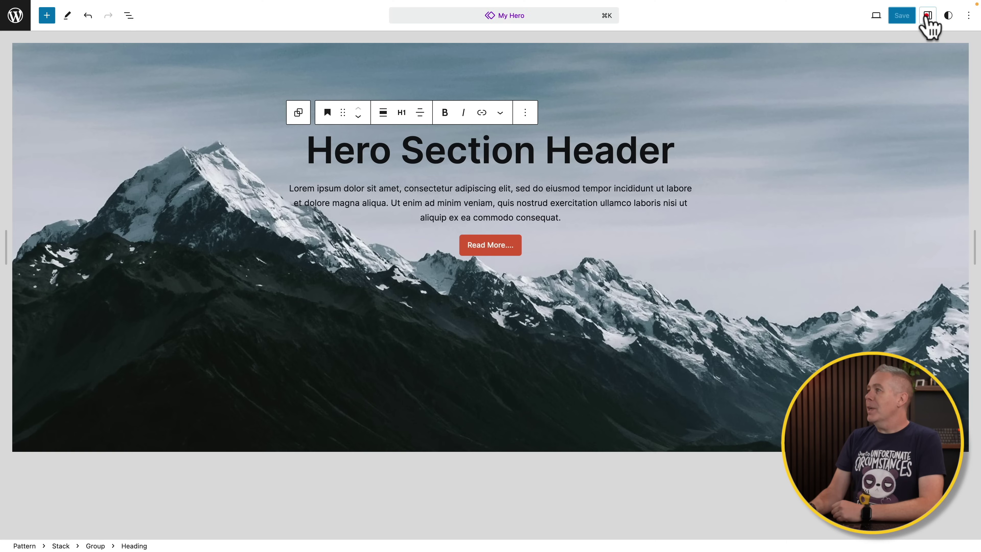
left_click(928, 17)
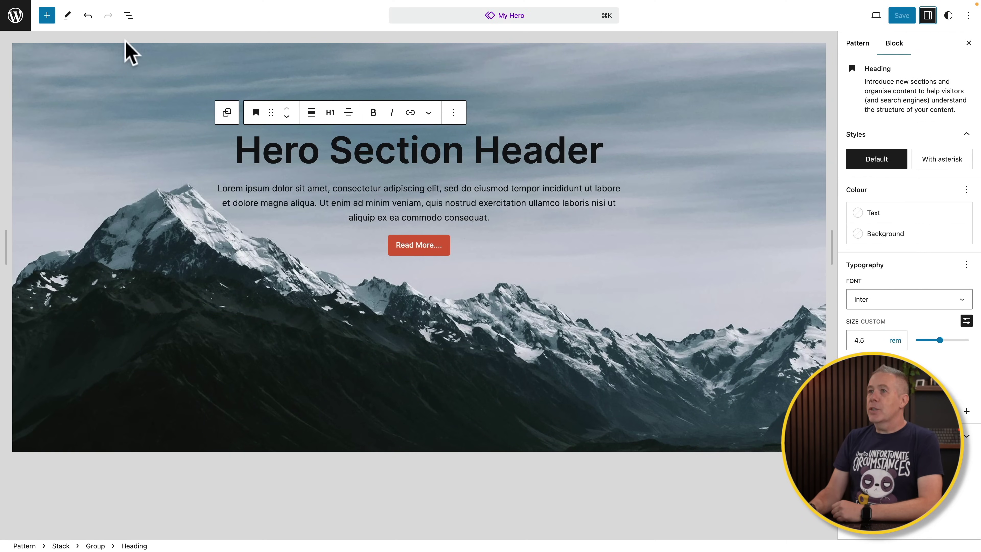
Enable overrides on the hero heading under Advanced, naming it 'My Hero Main Title'
left_click(129, 16)
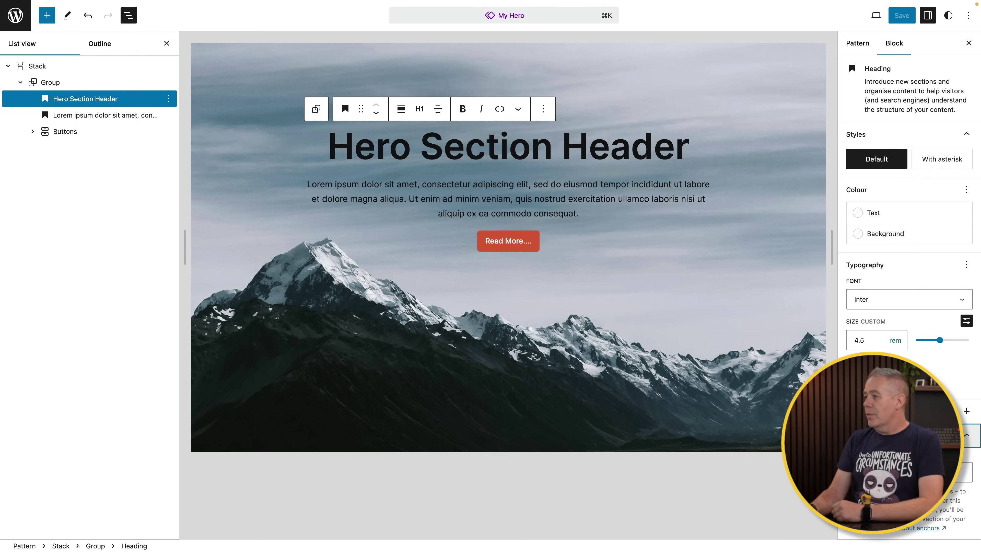
scroll(907, 270, "down", 5)
left_click(861, 225)
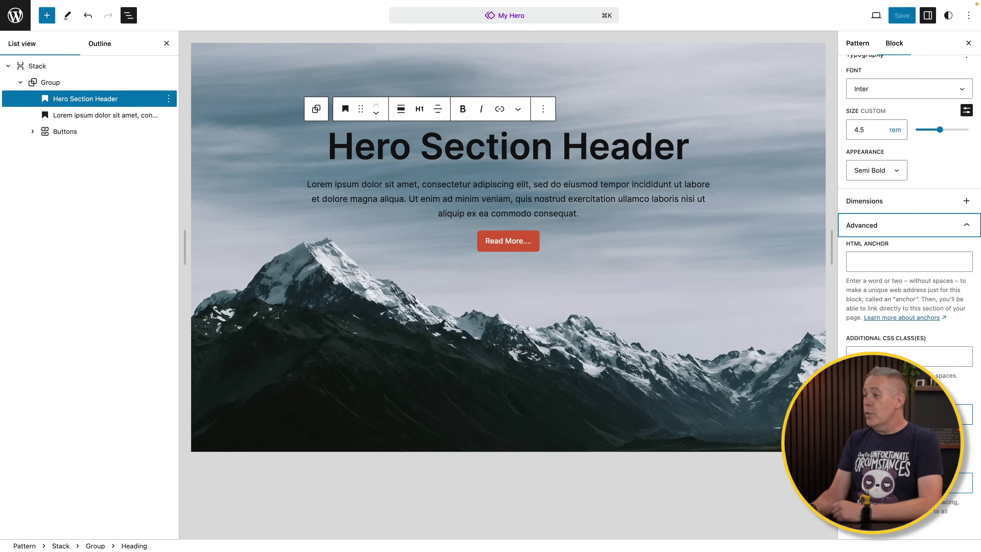
left_click(909, 414)
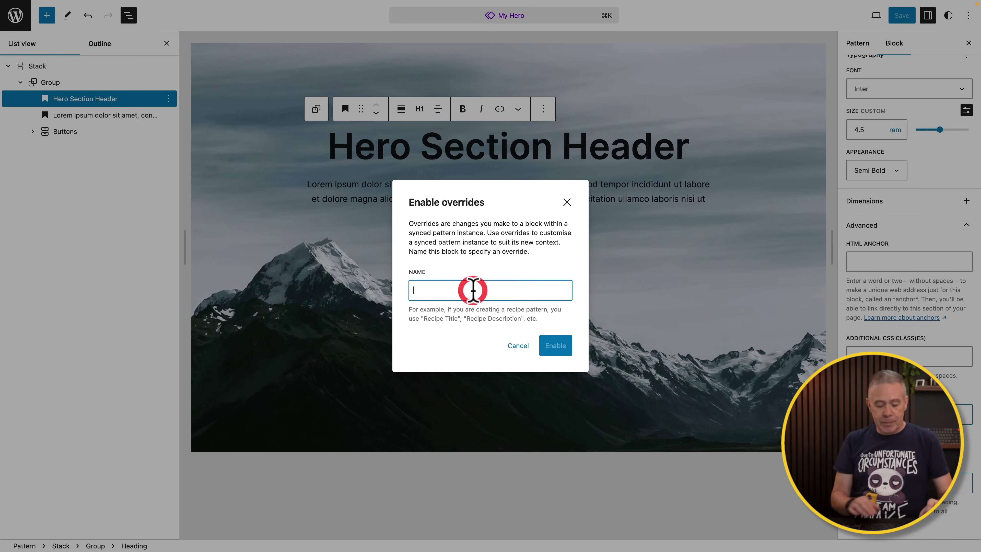
type("My Hero Main Title")
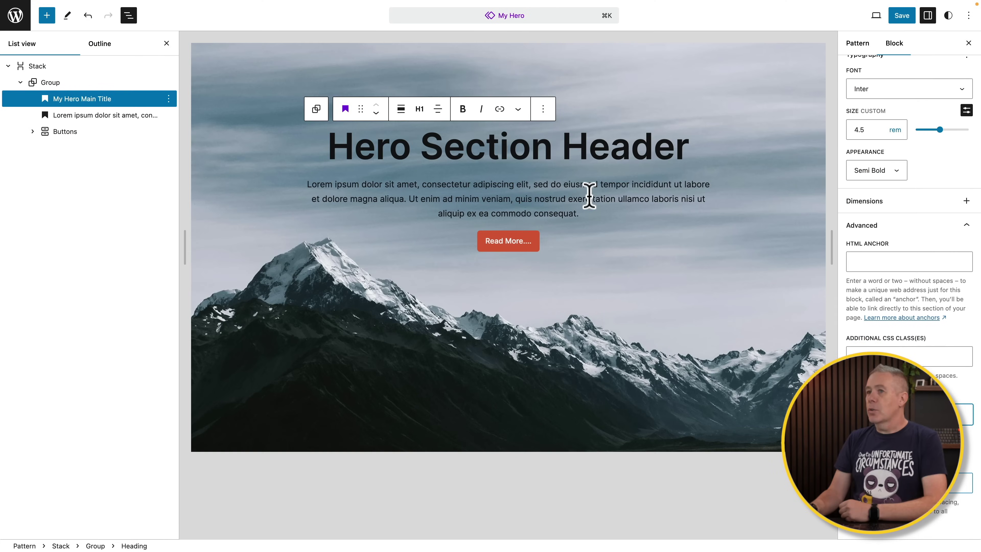
left_click(121, 115)
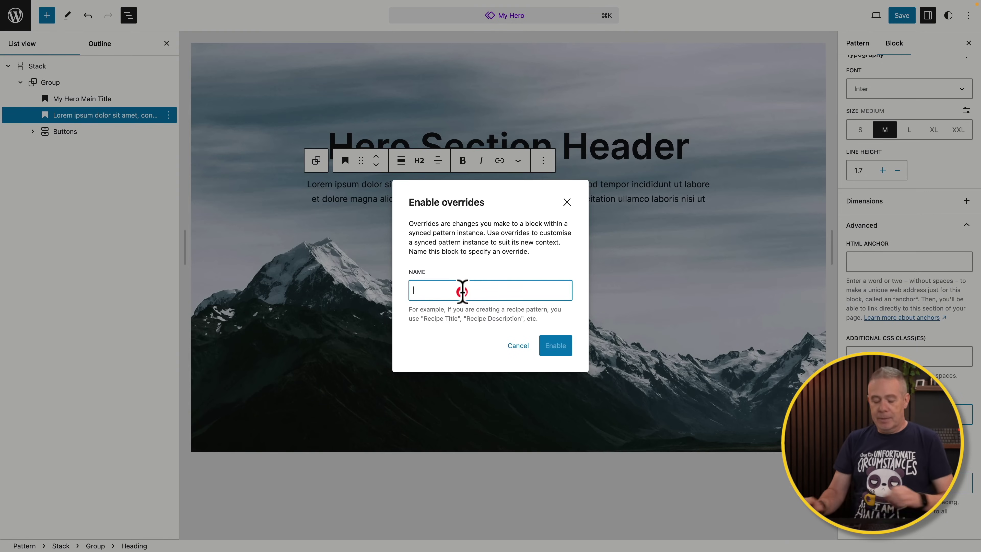
Enable overrides named 'My Hero Sub Heading' on the paragraph and 'My Hero Button' on the Read More button
type("My Hero Sub Heading")
left_click(556, 345)
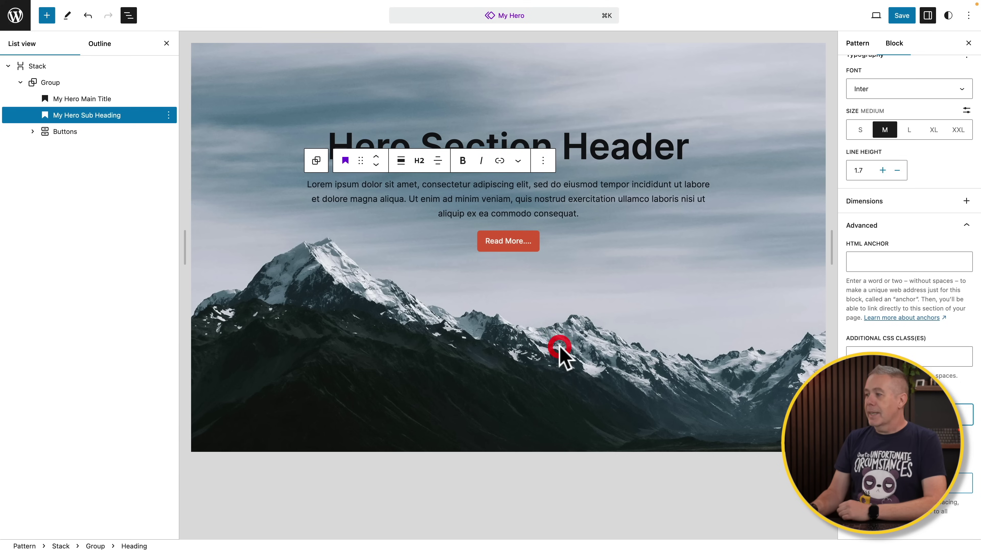
left_click(60, 131)
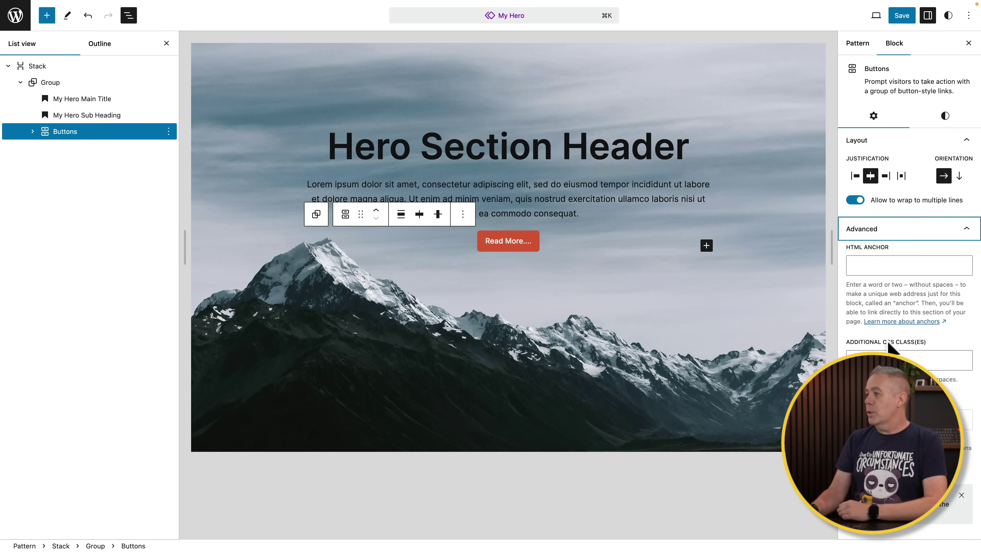
left_click(33, 131)
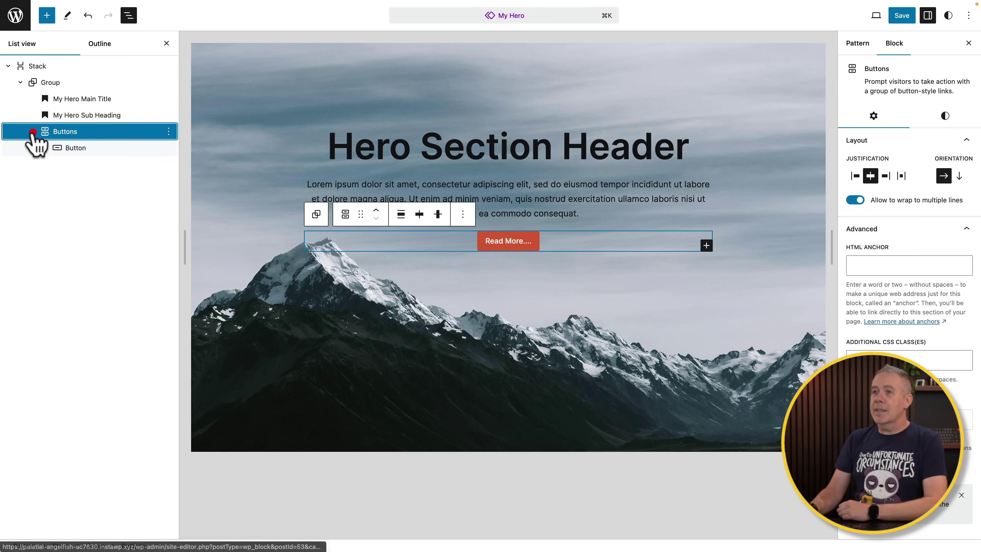
left_click(79, 147)
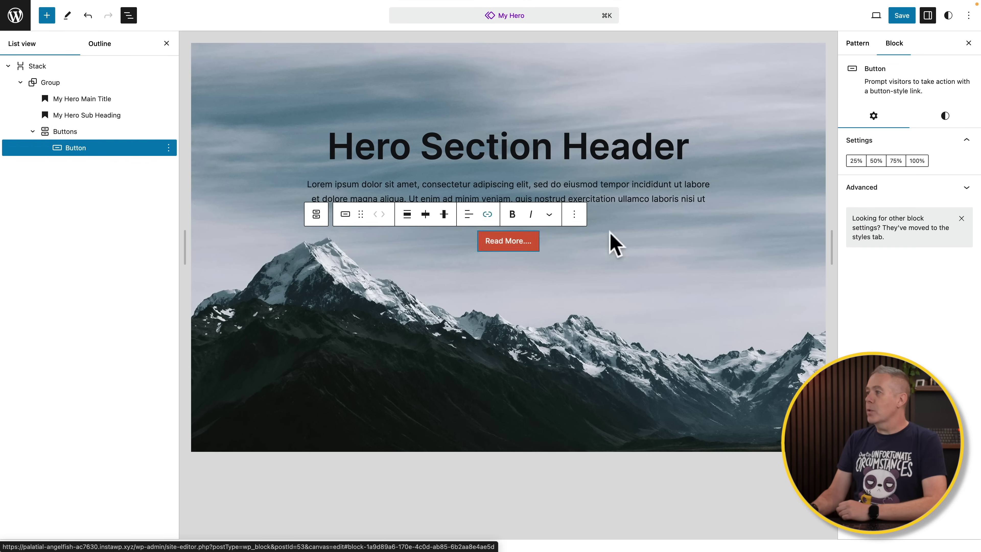
left_click(918, 189)
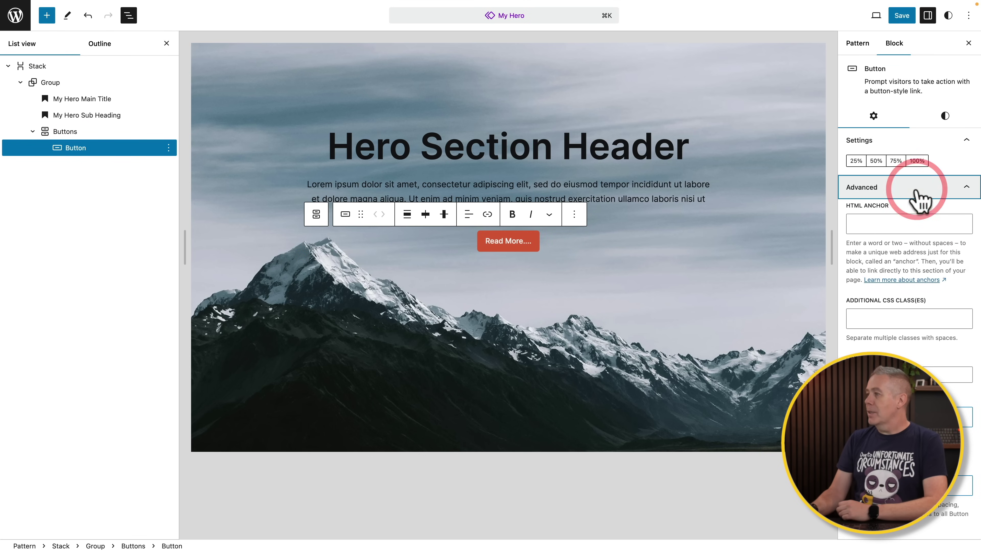
left_click(909, 417)
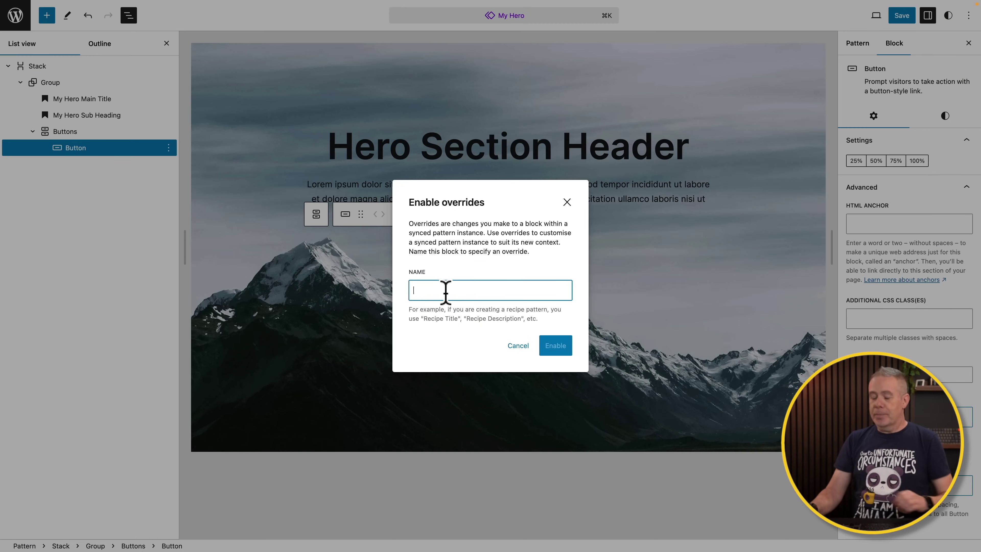
left_click(559, 347)
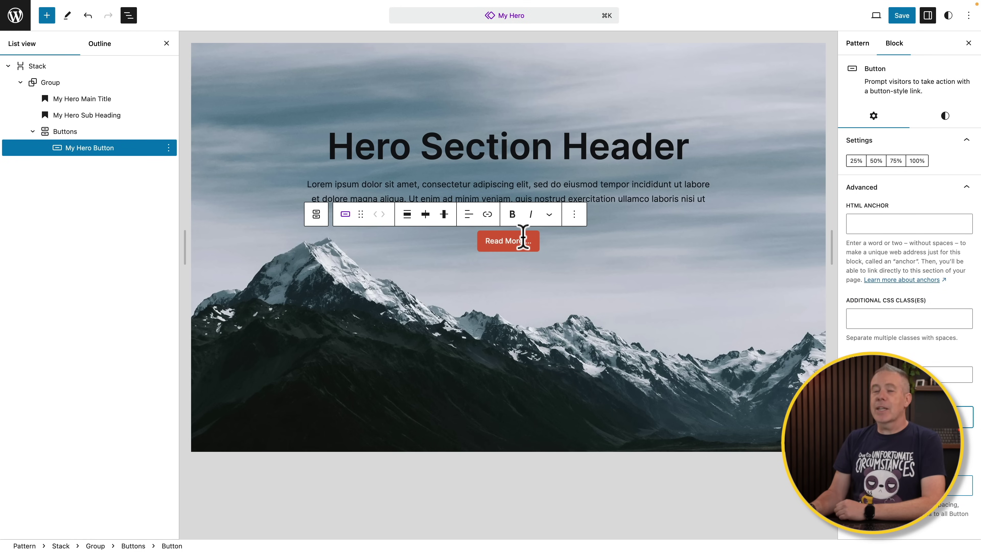
Save the hero pattern and return via the WordPress logo
left_click(571, 251)
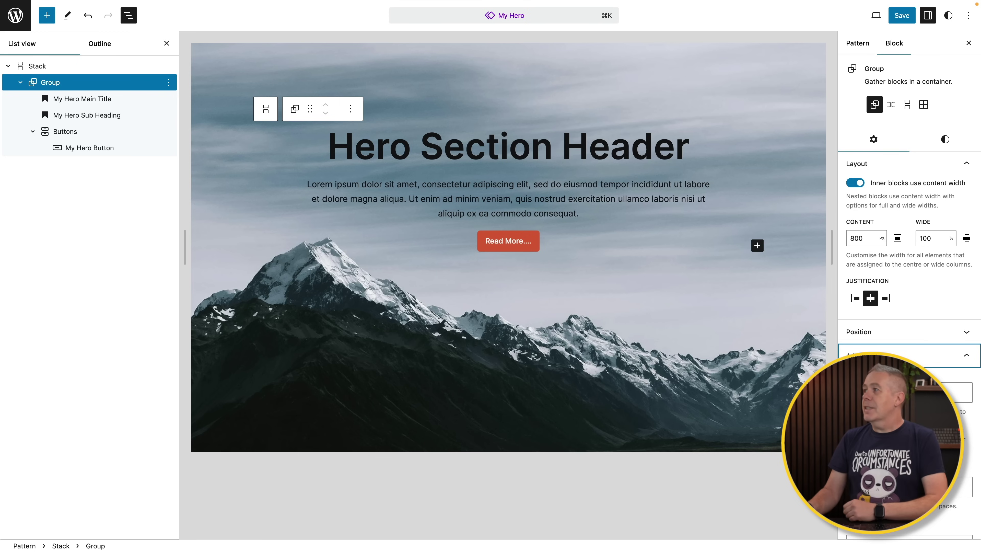
left_click(902, 16)
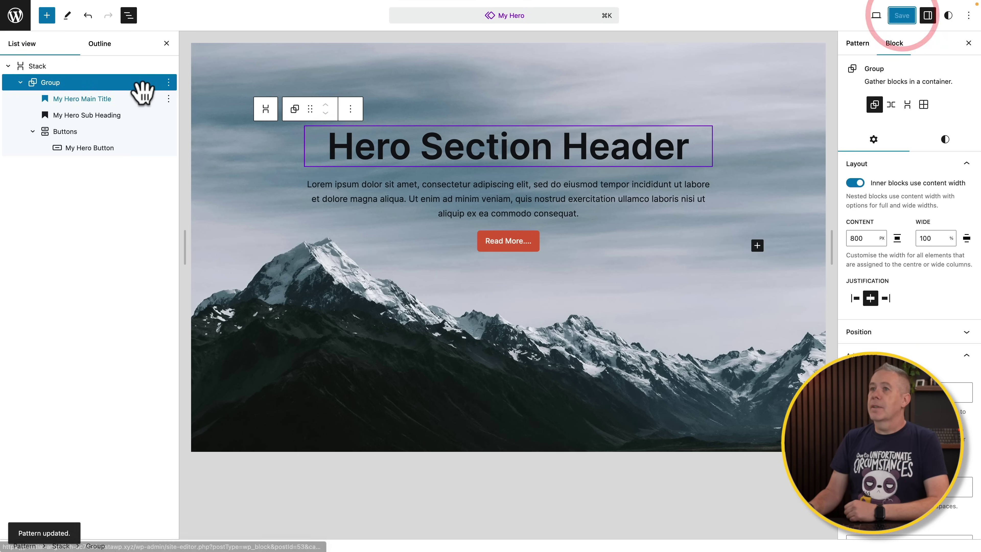
left_click(16, 18)
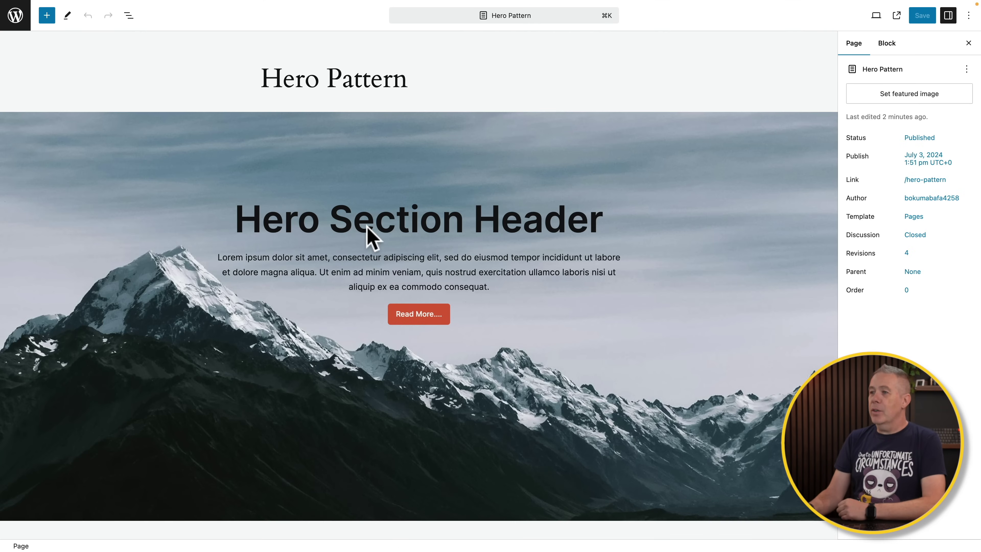
Change this page's hero heading to 'This is my hero title!' and button to 'Sign up now!', then save
left_click(507, 226)
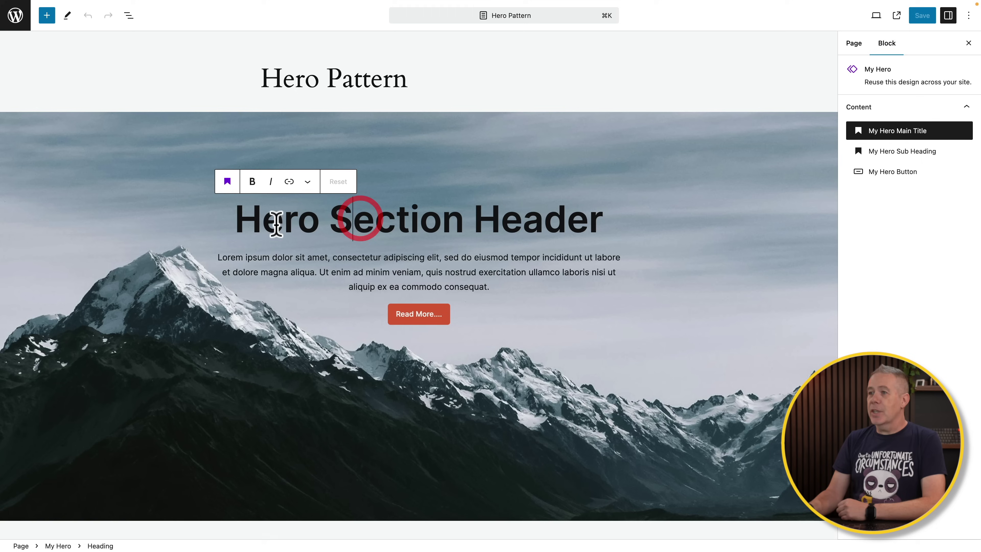
triple_click(593, 221)
type("This is my hero title!")
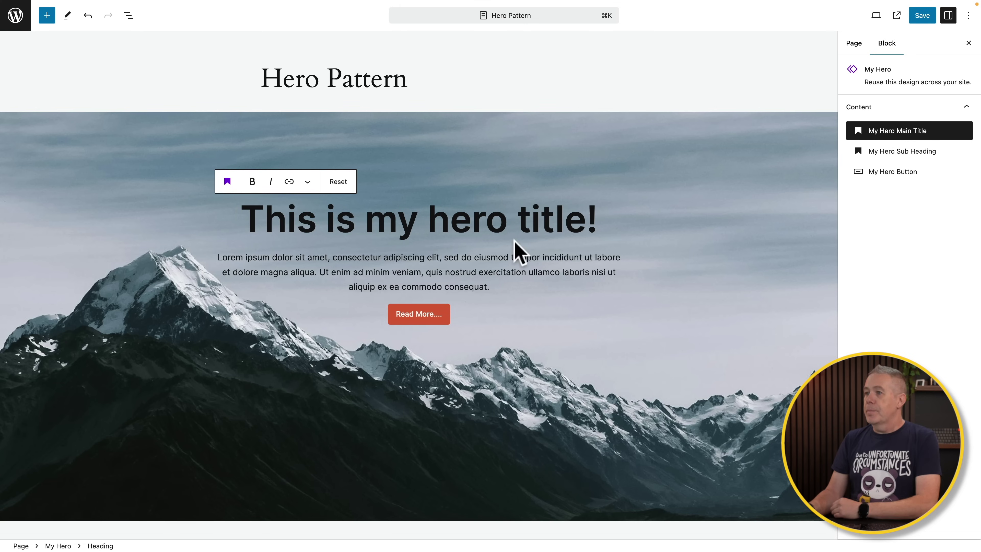
left_click(451, 275)
left_click(425, 312)
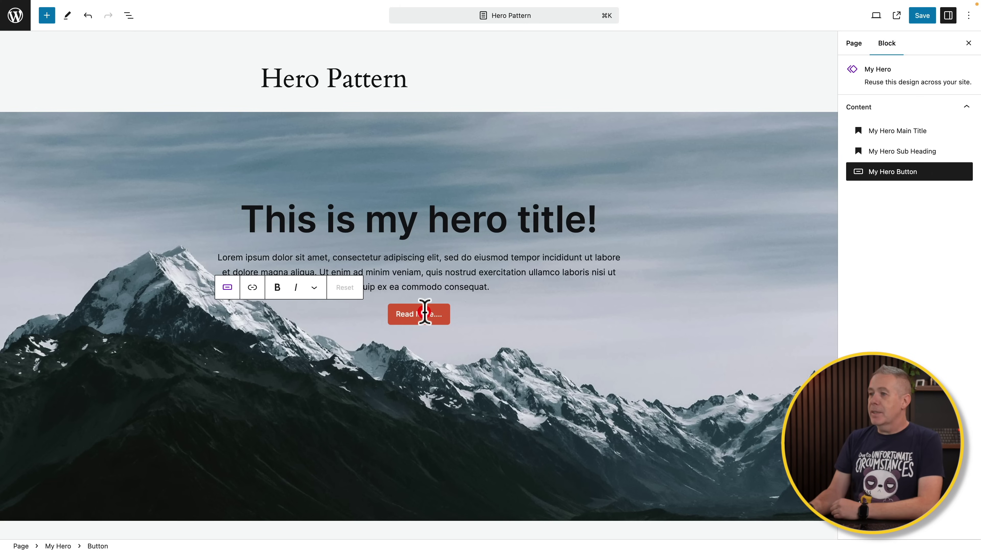
triple_click(424, 312)
type("Sign up now!")
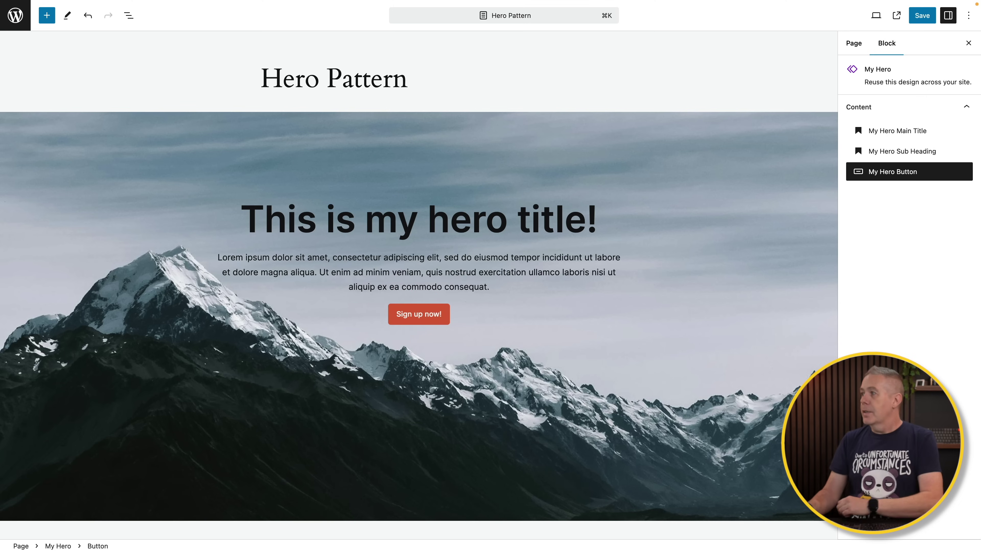
left_click(920, 22)
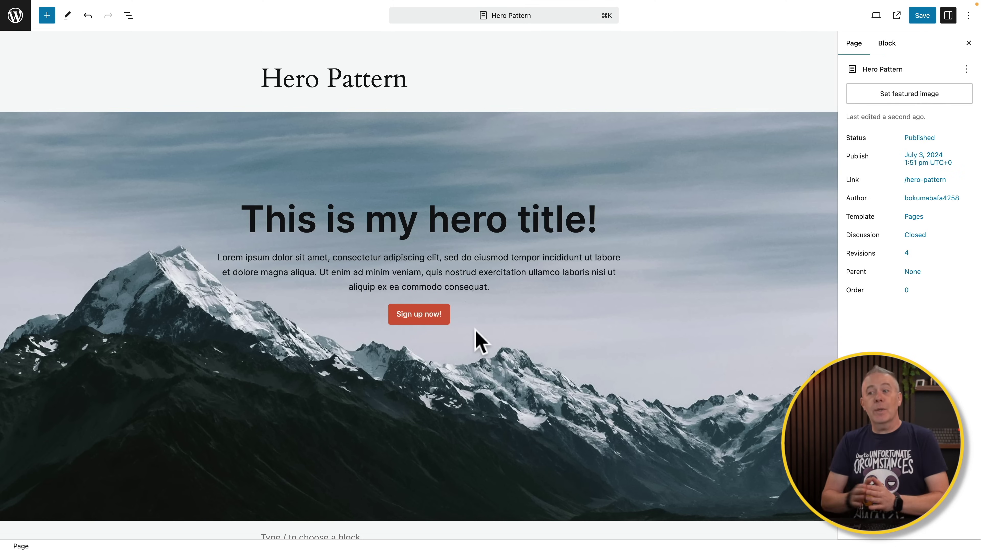
Insert another My Hero pattern below the first by searching 'my her', then compare the two heroes
scroll(481, 340, "down", 5)
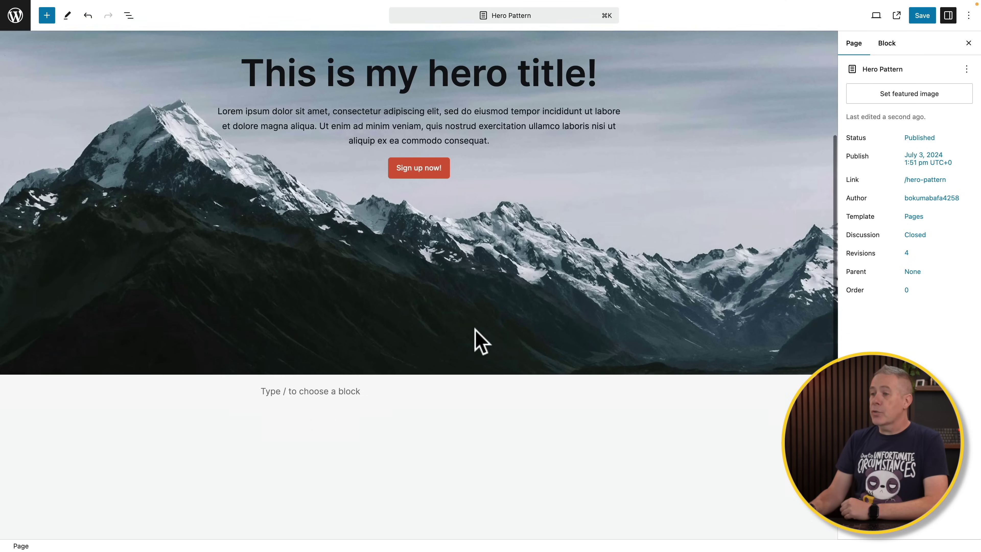
left_click(344, 326)
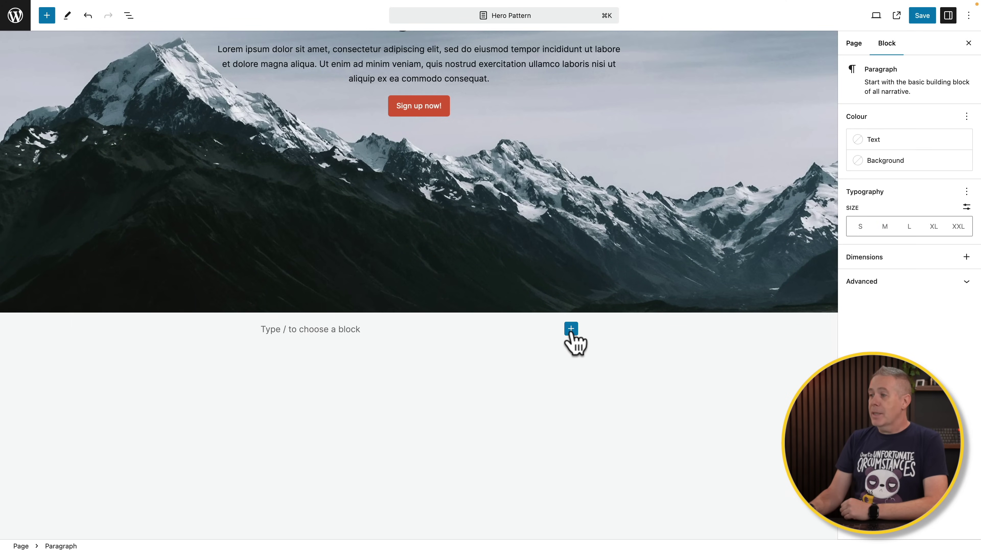
left_click(570, 329)
type("my her")
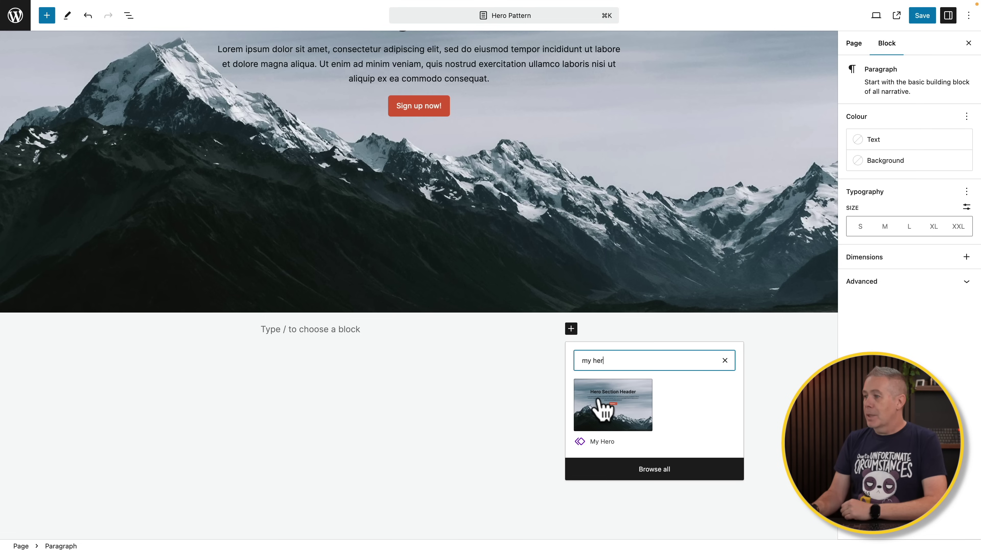
left_click(604, 410)
scroll(586, 416, "up", 5)
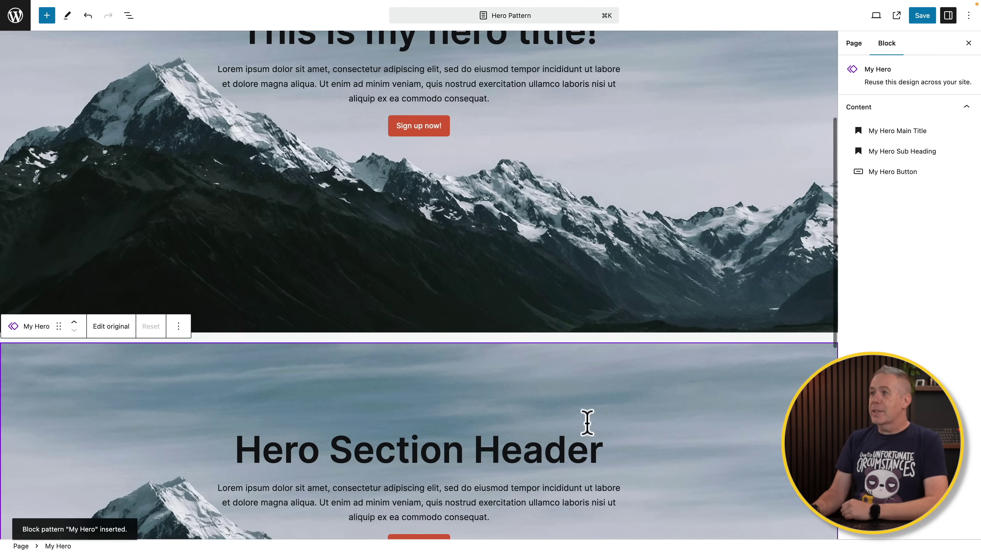
scroll(591, 432, "down", 10)
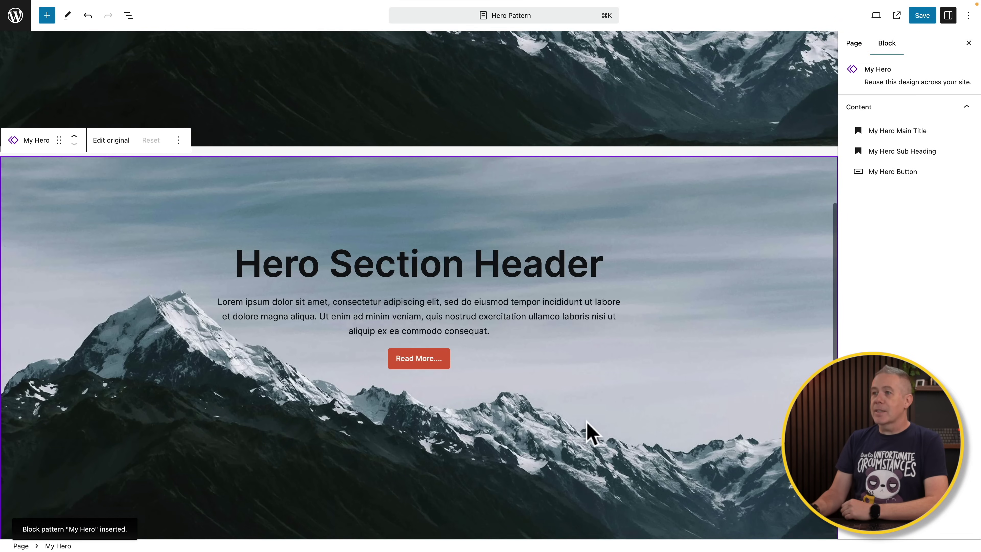
scroll(590, 432, "up", 2)
scroll(587, 422, "up", 9)
scroll(587, 422, "down", 3)
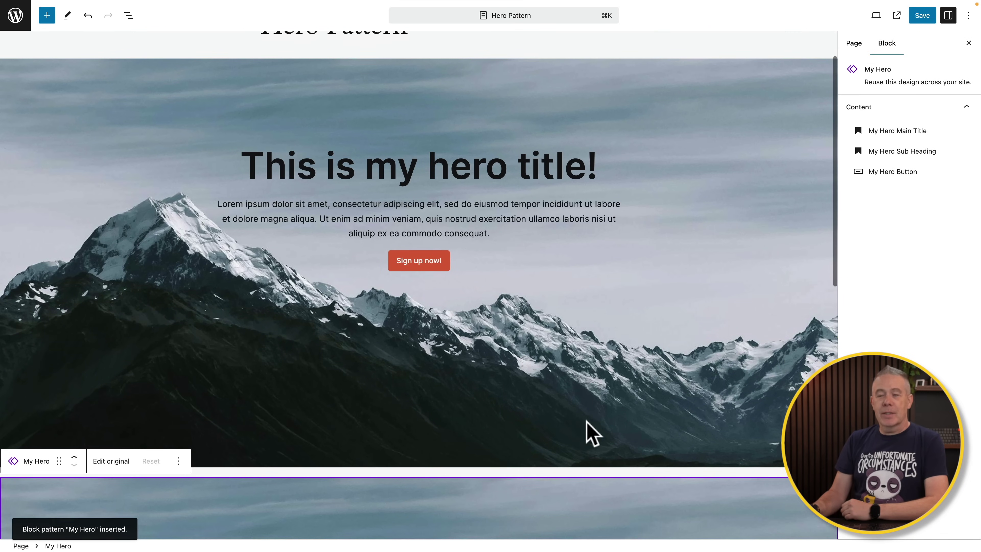
scroll(586, 422, "down", 10)
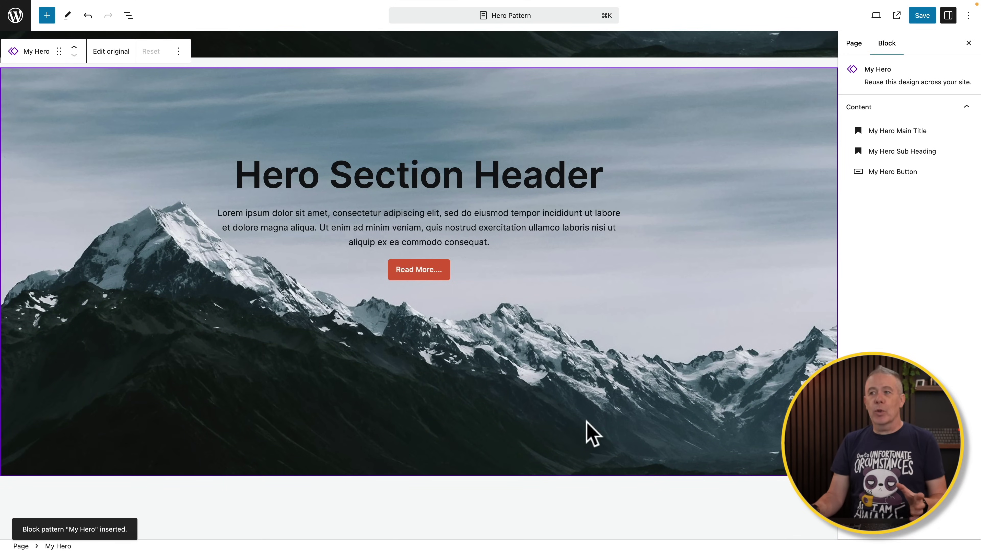
scroll(586, 422, "up", 8)
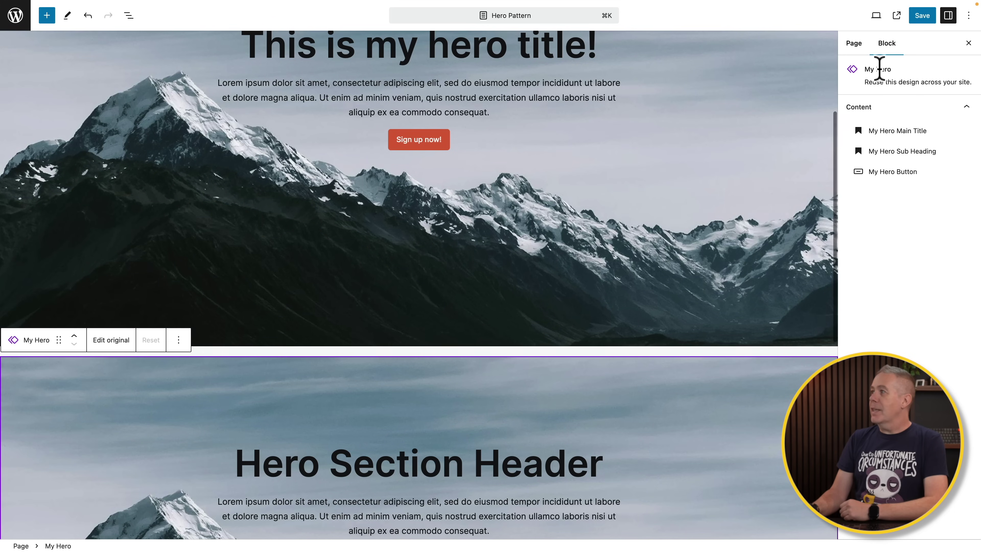
left_click(921, 18)
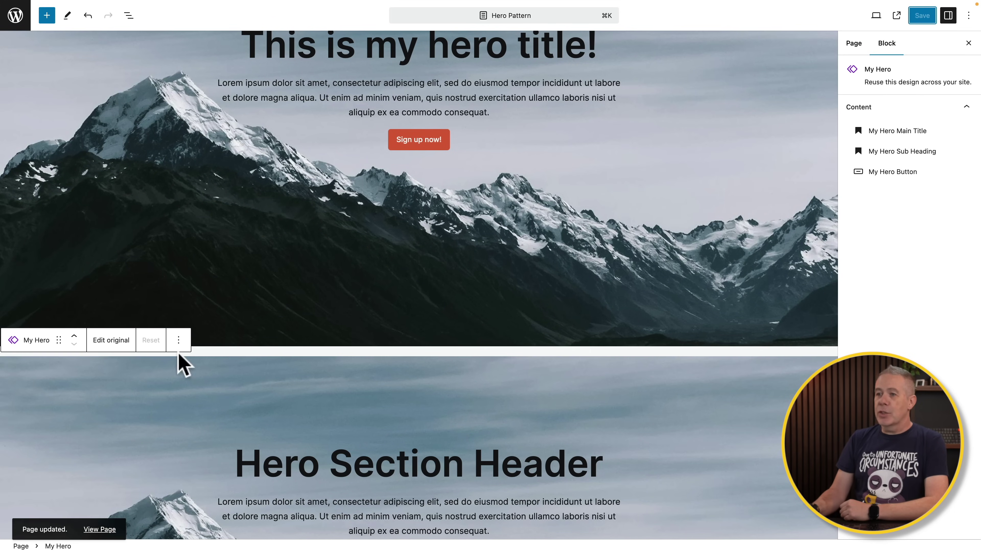
left_click(111, 340)
left_click(47, 62)
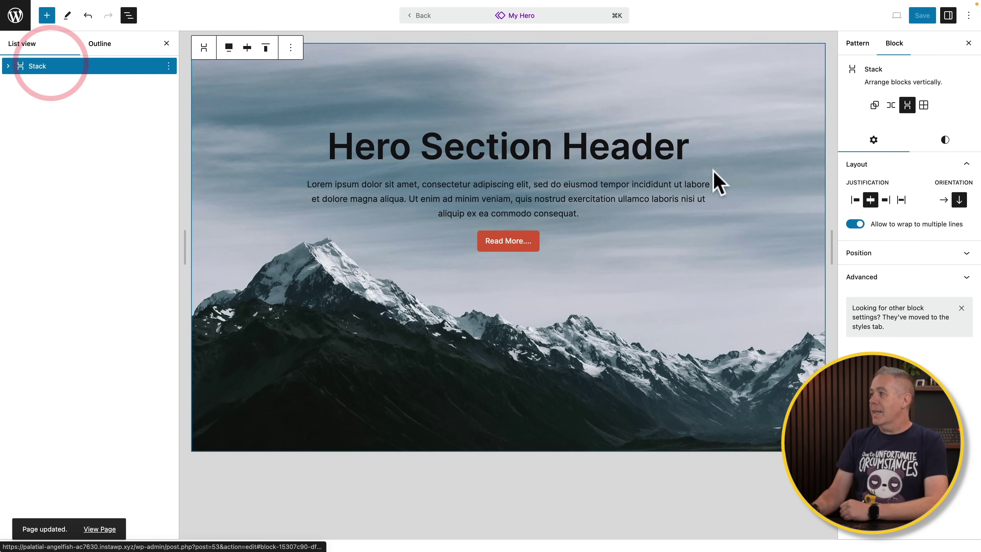
left_click(944, 141)
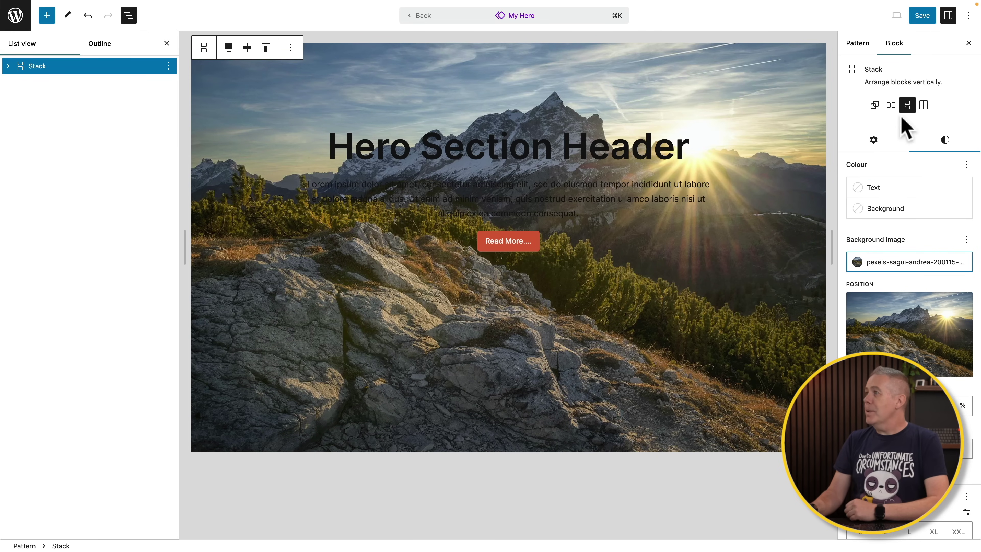
left_click(922, 15)
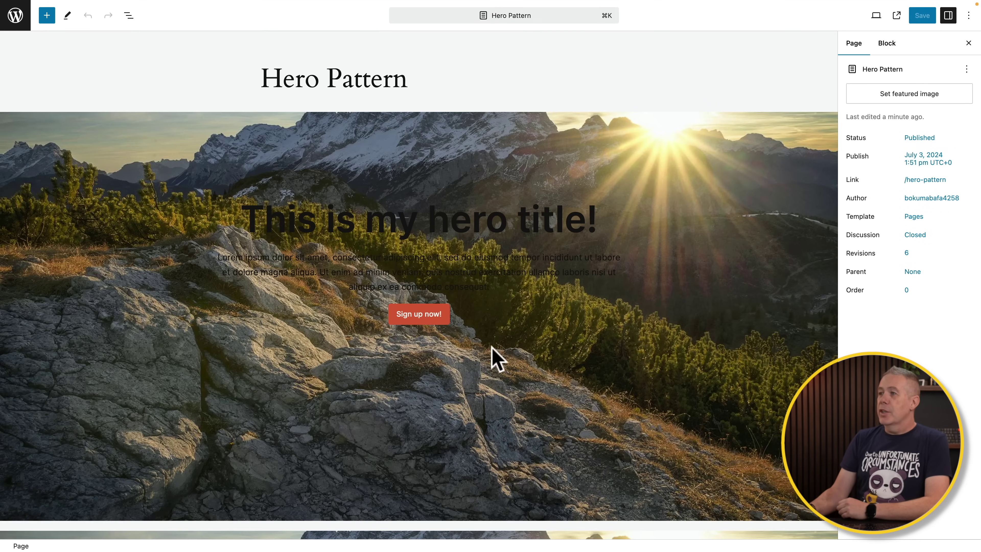
scroll(380, 320, "down", 10)
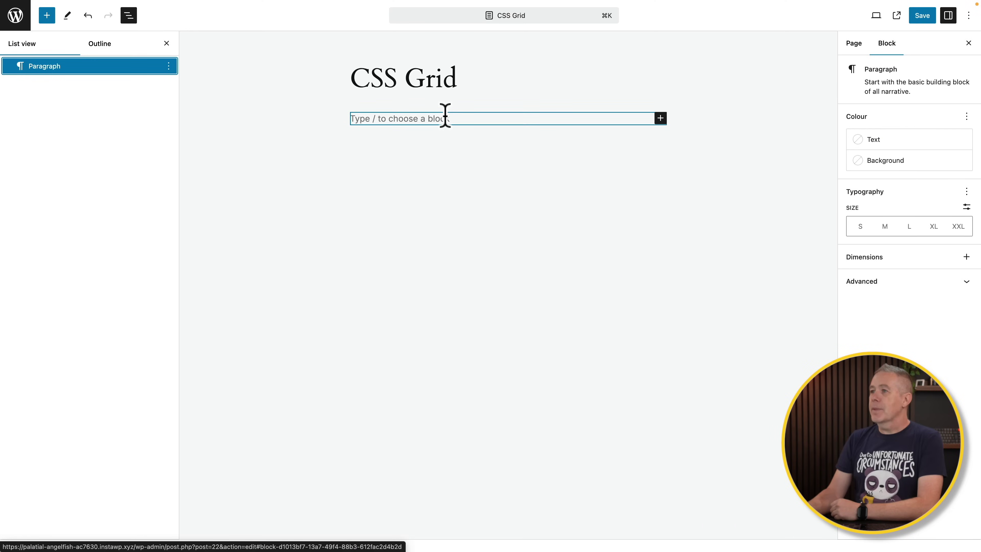
Turn the empty paragraph into a Grid block with the /grid command
left_click(445, 115)
type("/")
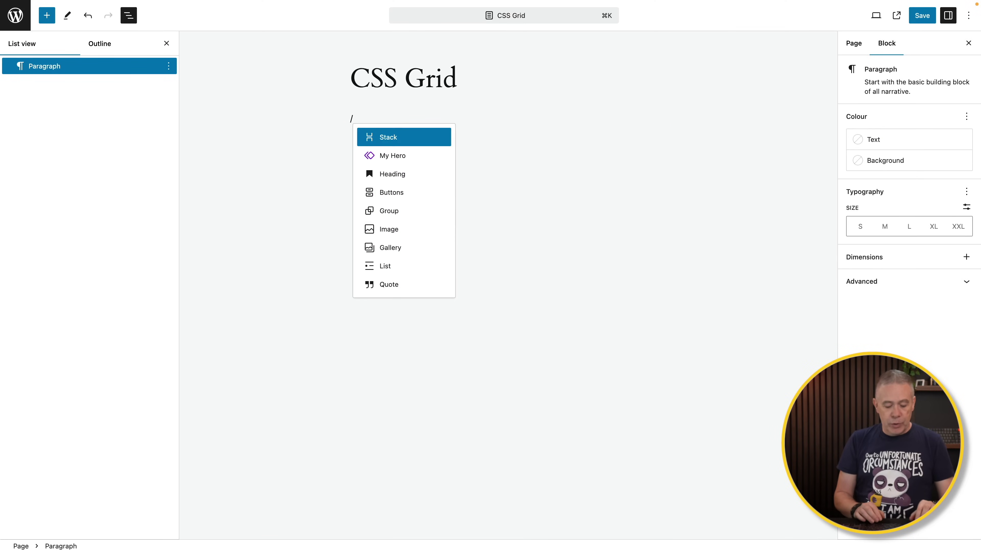
type("grid")
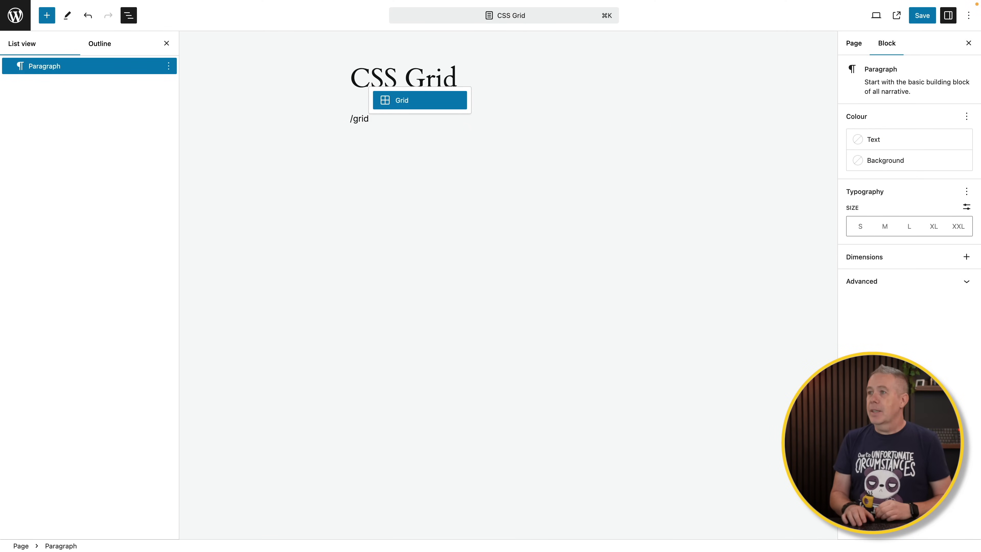
key("Return")
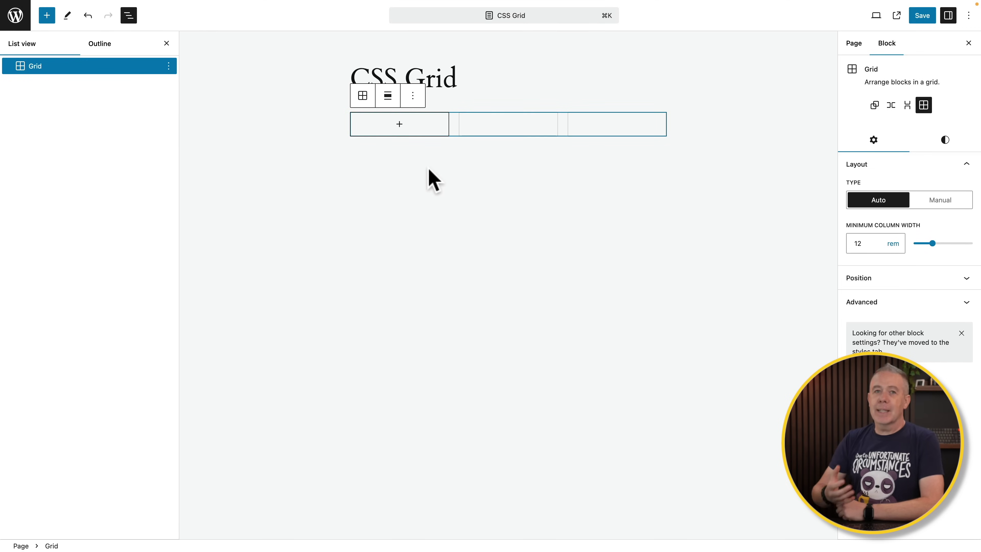
Set the grid's alignment to Wide width, after briefly trying Full width
left_click(386, 97)
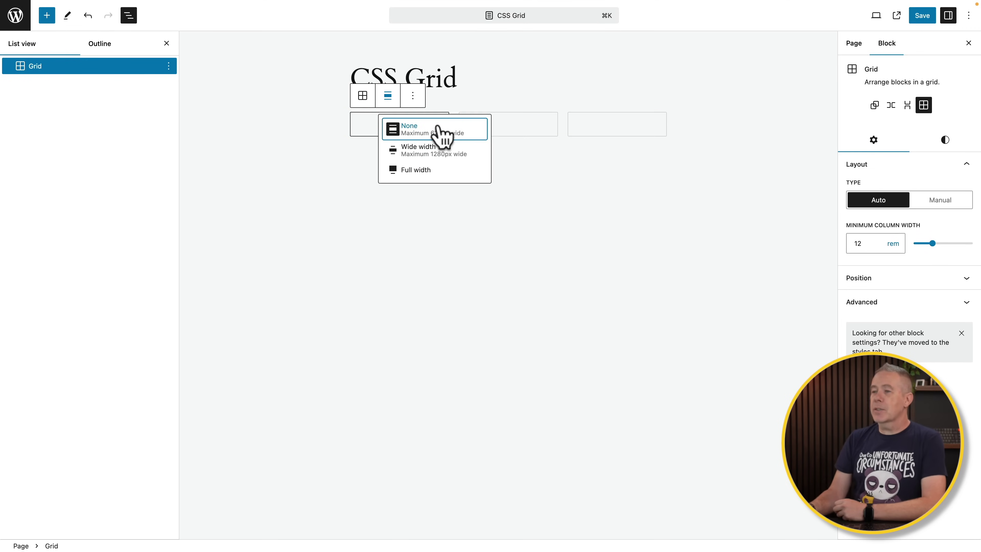
left_click(438, 150)
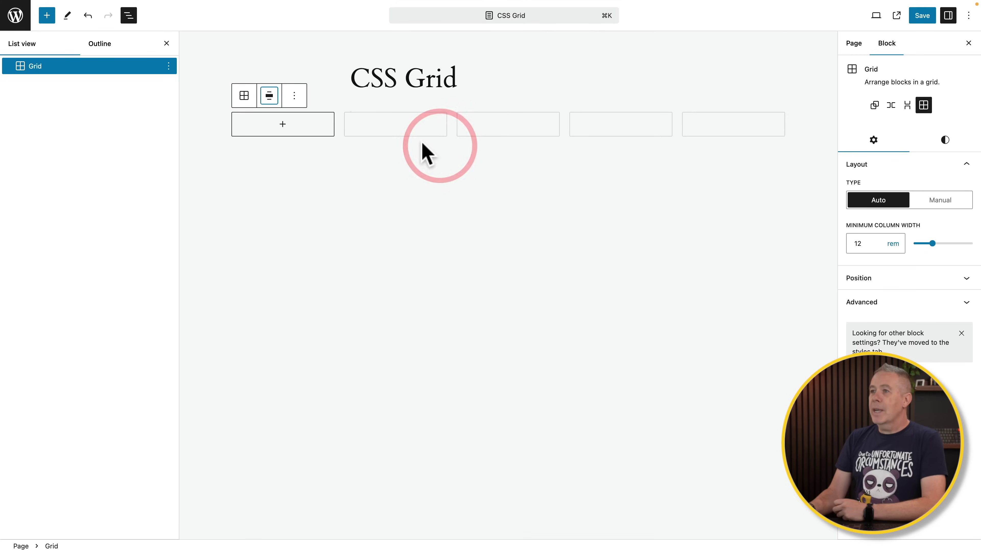
left_click(272, 97)
left_click(290, 166)
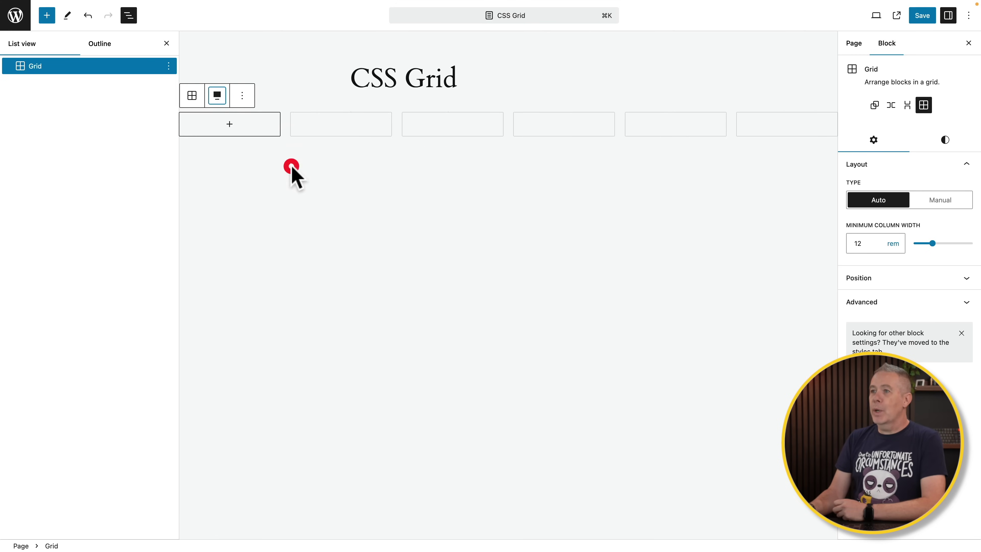
left_click(217, 95)
left_click(245, 146)
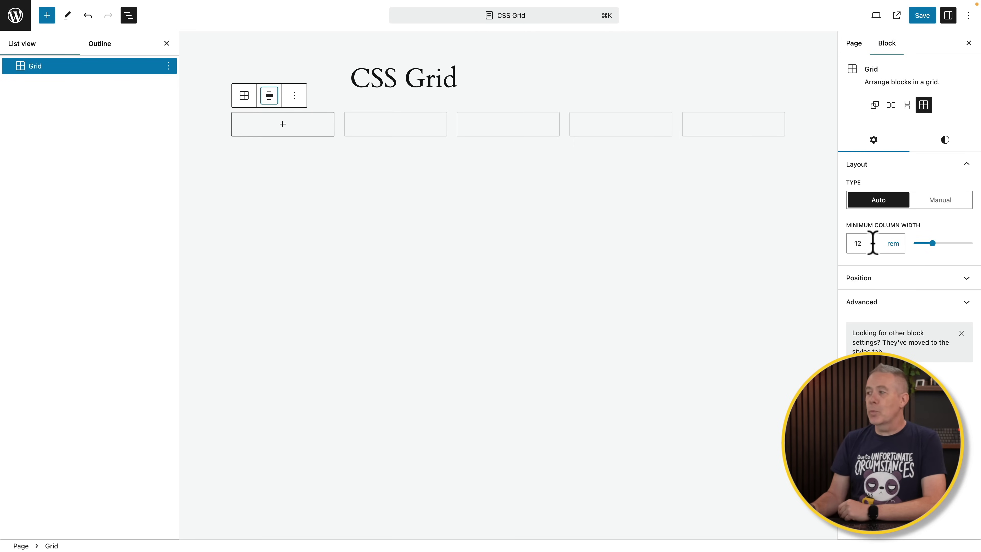
Try a 350 px minimum column width, then switch the grid to Manual with 2 columns
left_click(893, 244)
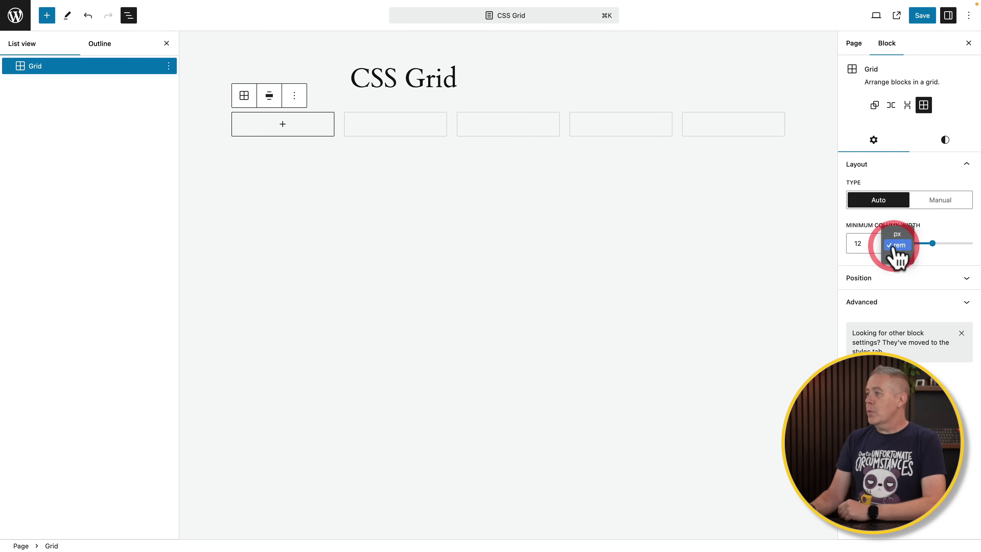
left_click(897, 234)
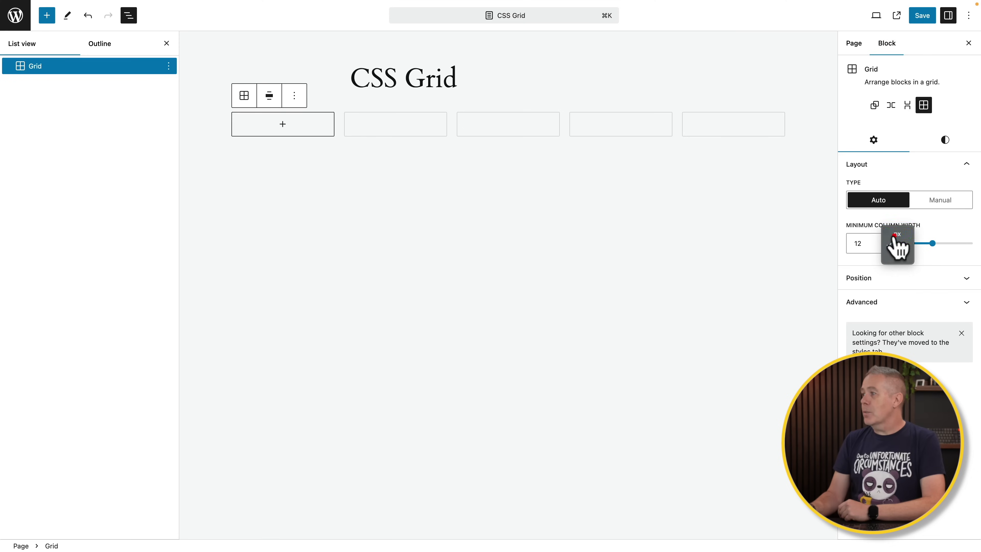
left_click(870, 244)
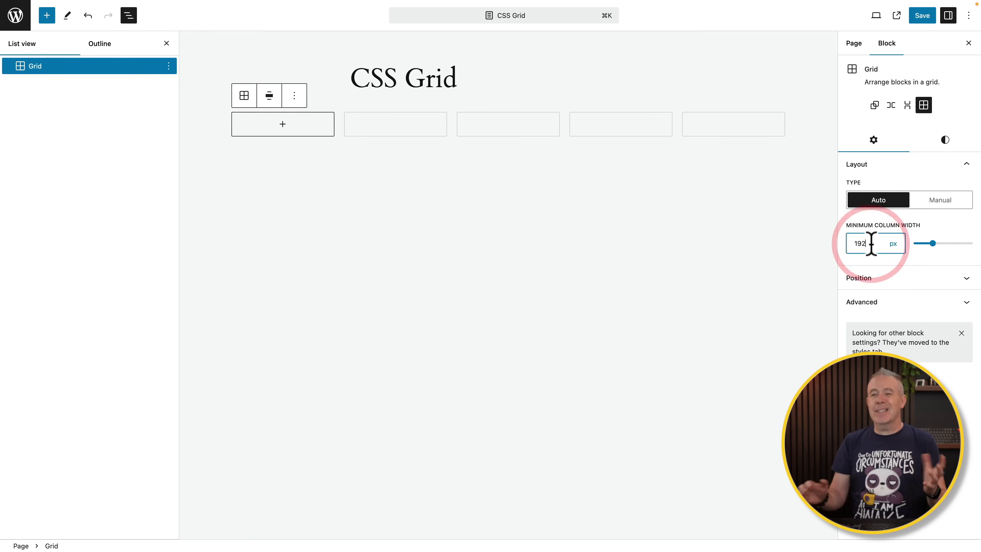
double_click(861, 243)
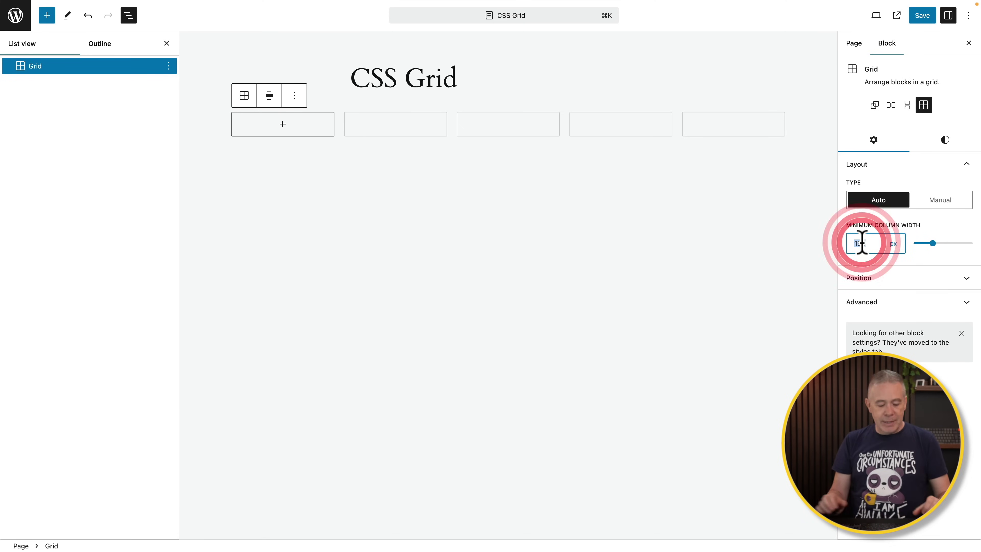
type("350")
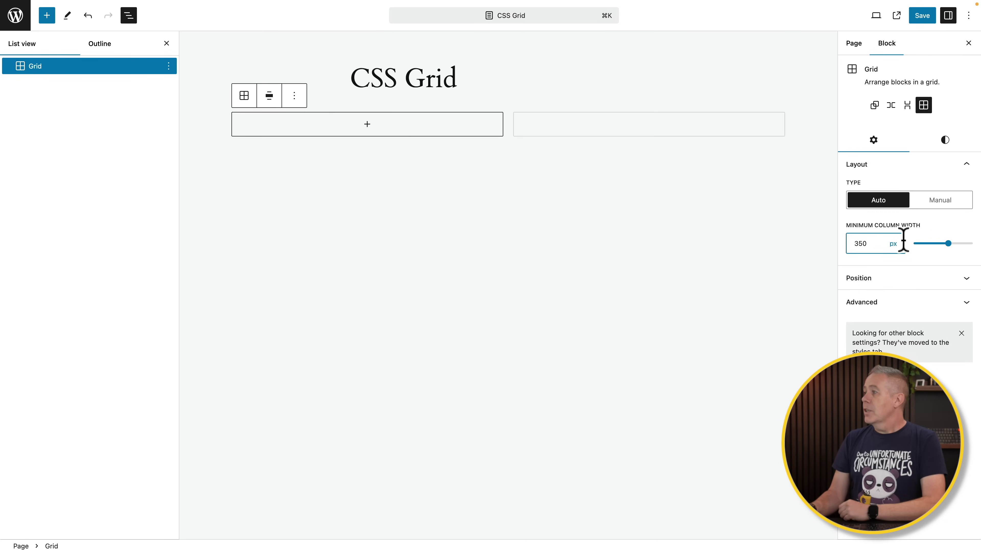
left_click(946, 199)
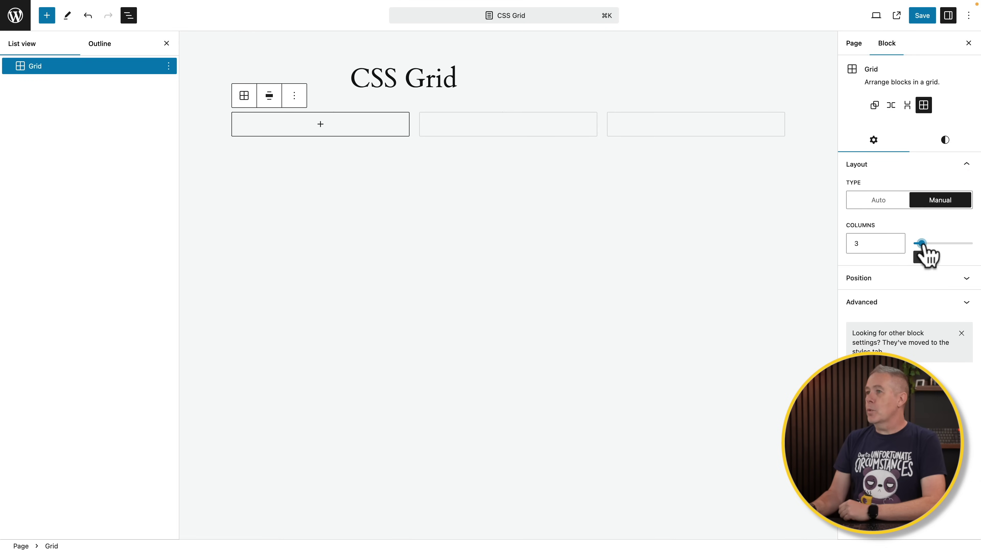
mouse_move(922, 243)
left_mouse_down()
mouse_move(937, 243)
mouse_move(918, 244)
left_mouse_up()
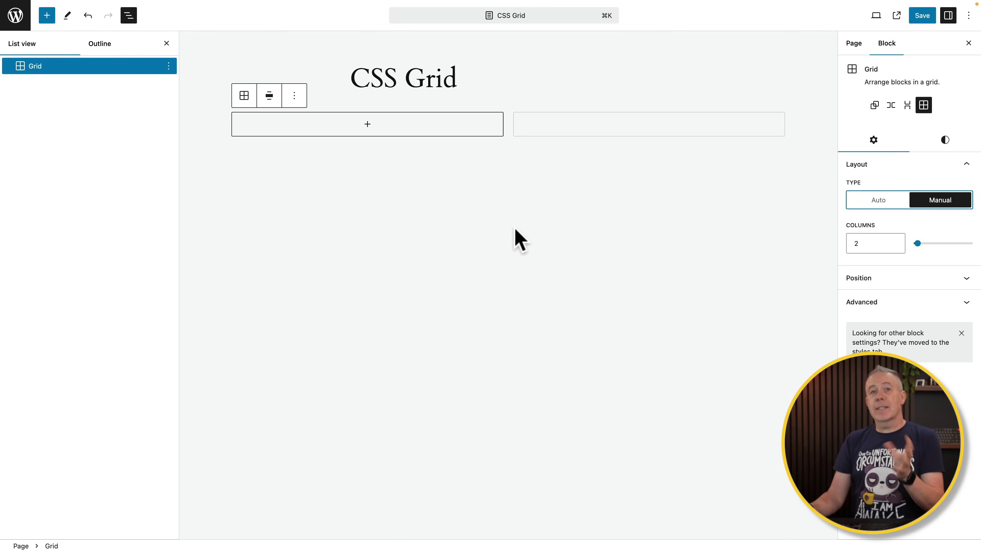
Insert the Basic Block pattern into the first grid cell and open List View
left_click(367, 124)
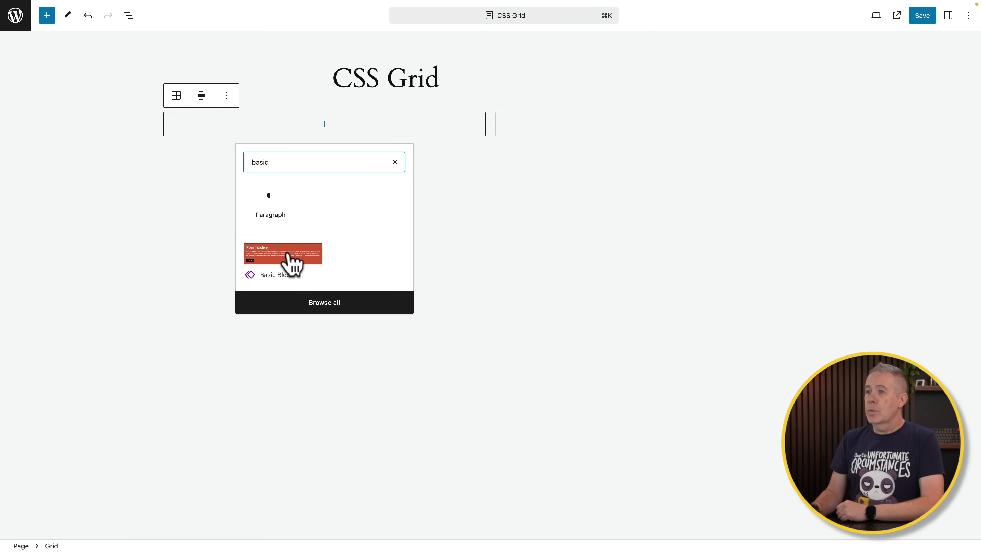
left_click(291, 261)
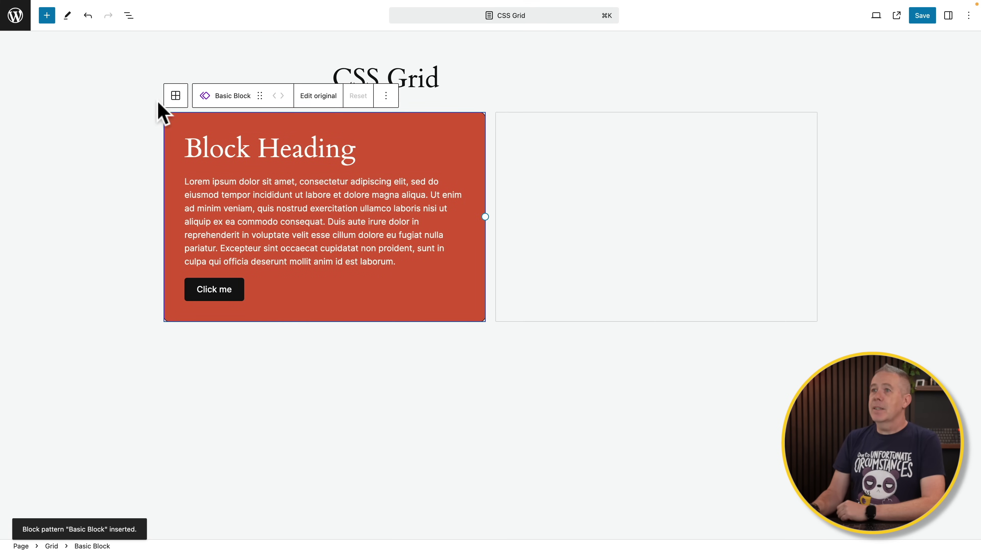
left_click(129, 16)
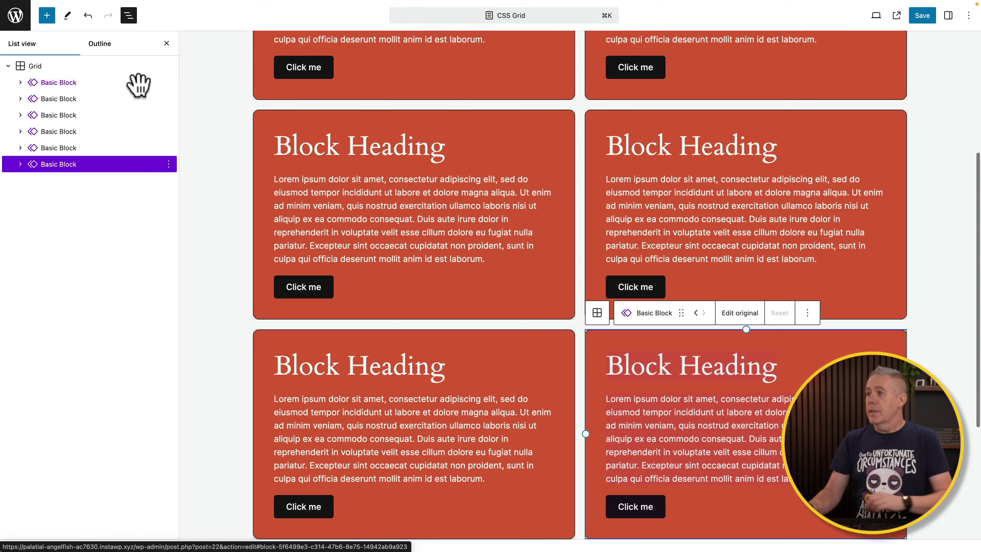
scroll(286, 197, "up", 6)
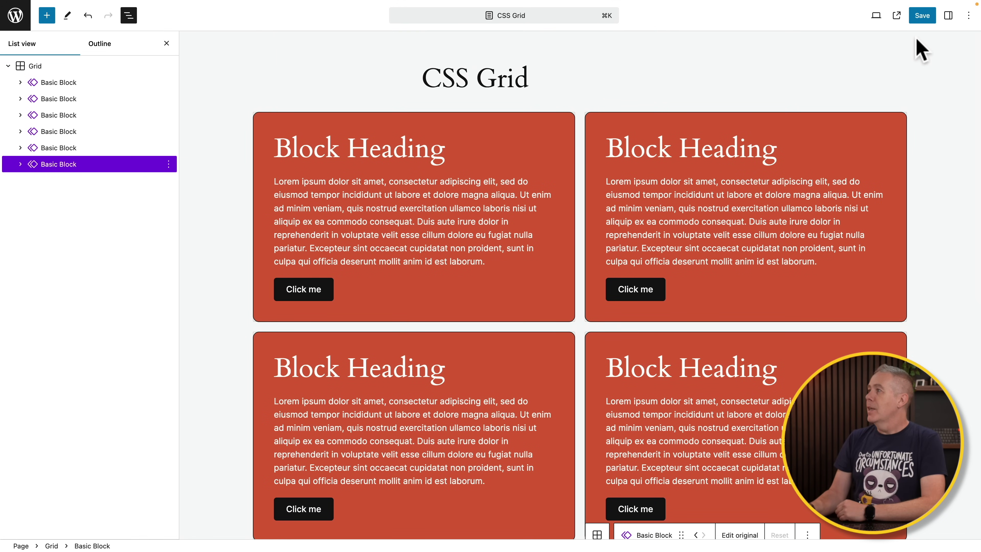
Select the parent Grid block and raise its column count to 3
left_click(948, 15)
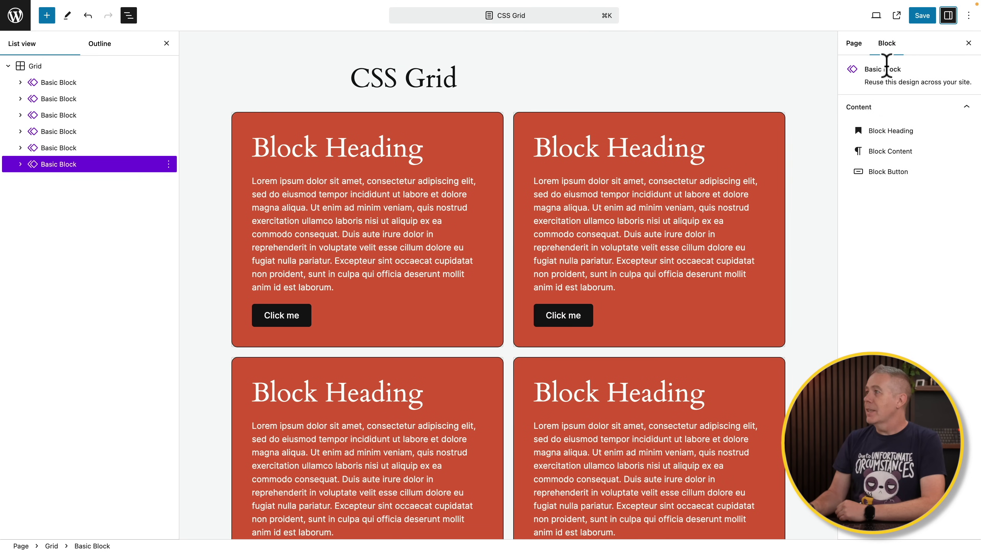
left_click(869, 66)
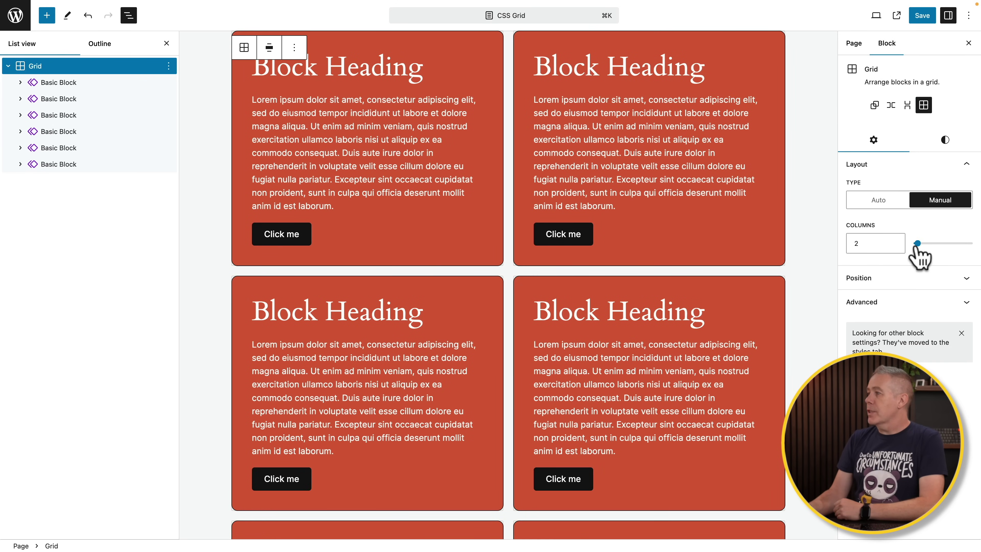
left_click_drag(919, 247, 923, 247)
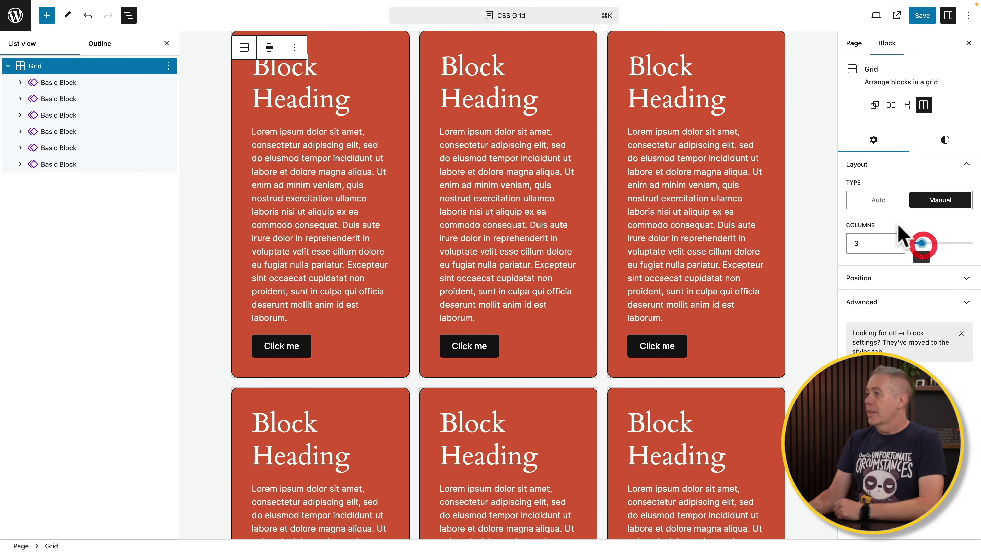
Switch the grid to Auto layout with a 350 px minimum column width
left_click(878, 200)
double_click(873, 243)
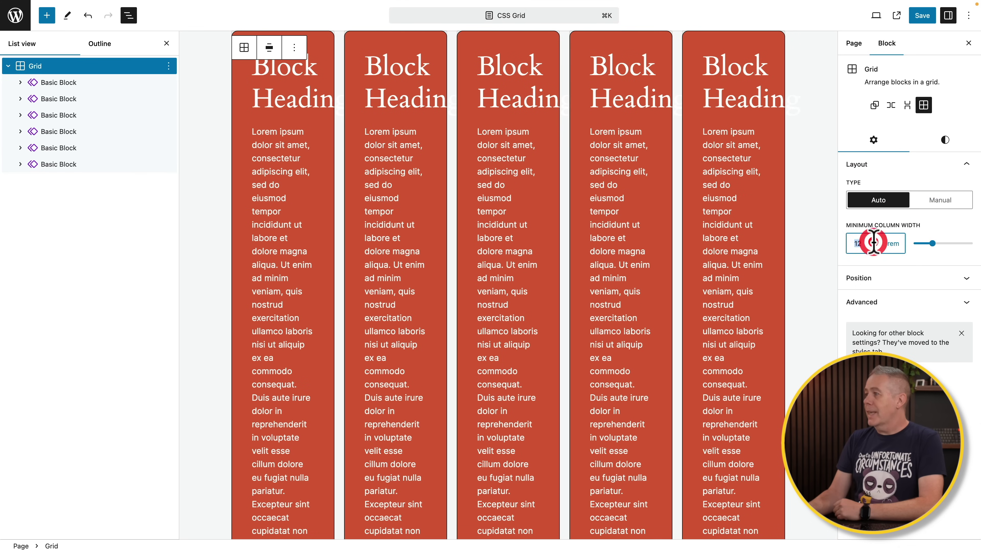
left_click(893, 241)
left_click(896, 235)
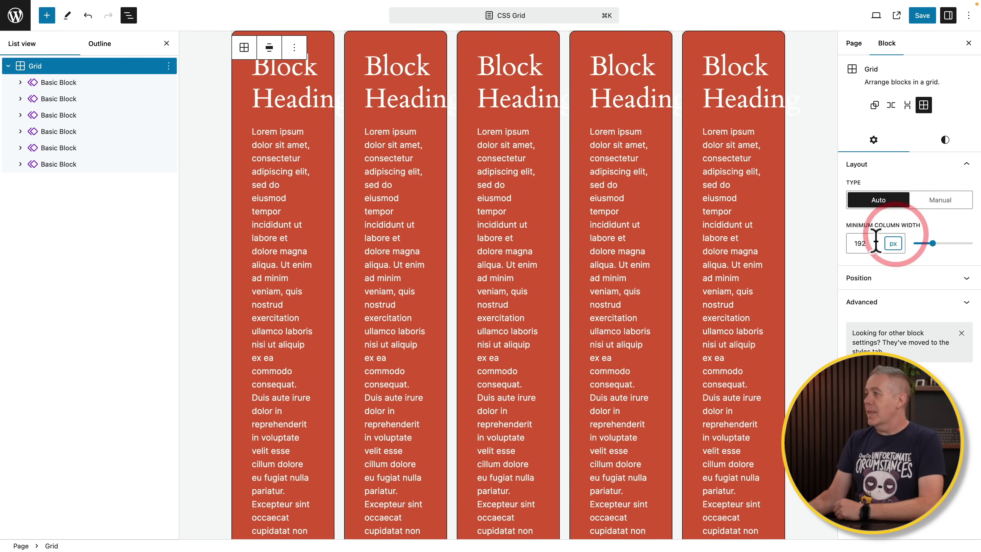
double_click(875, 243)
type("300")
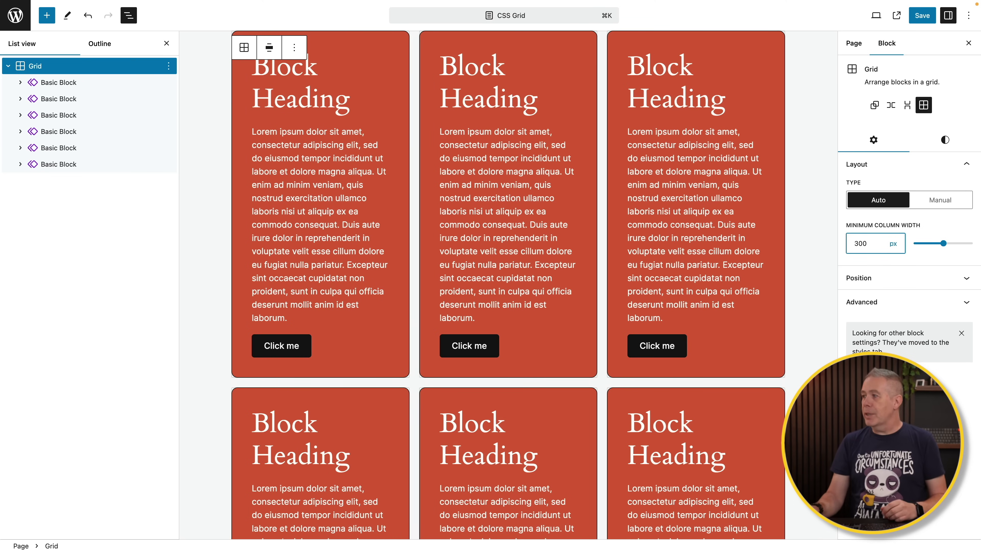
key("BackSpace")
type("5")
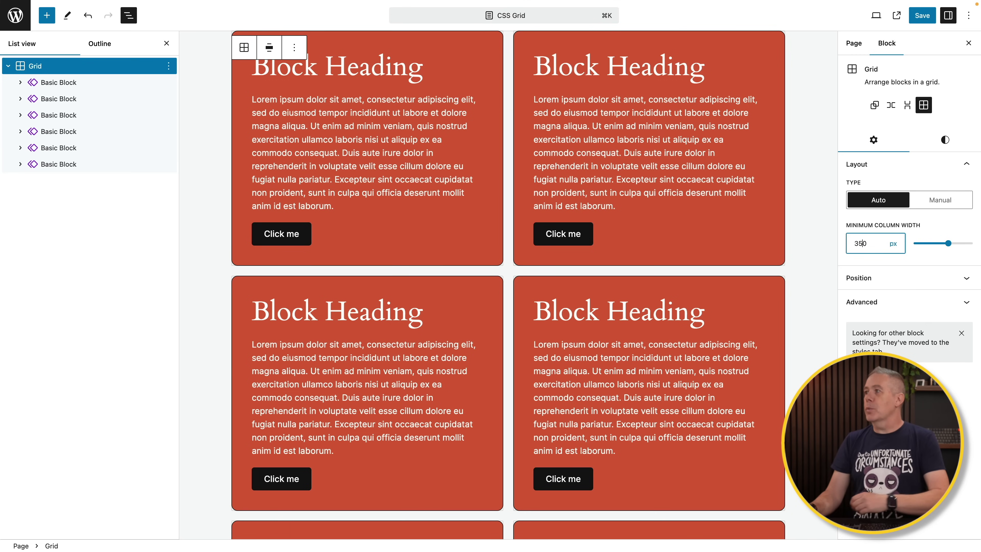
scroll(814, 167, "up", 3)
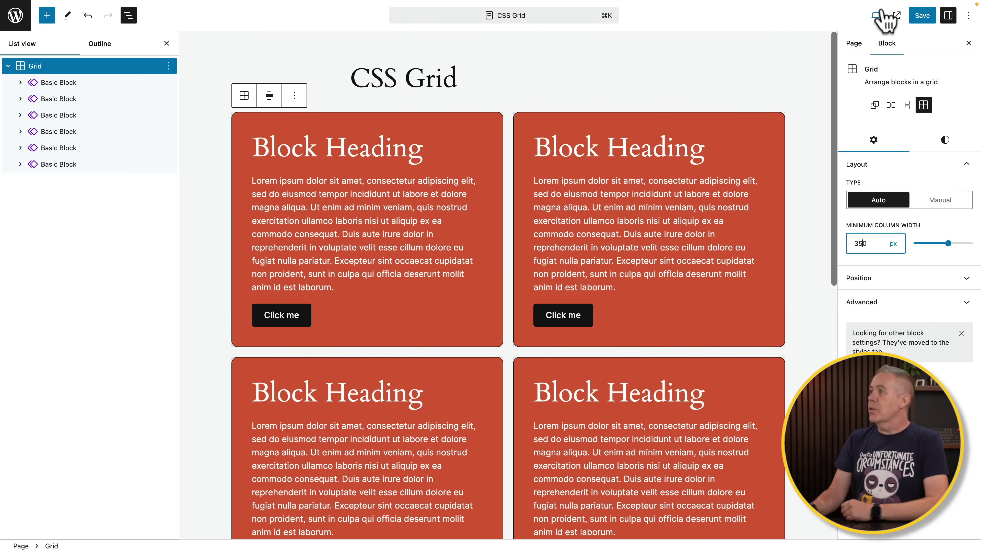
Preview the grid at tablet and mobile widths, then try a 250 px minimum column width
left_click(876, 16)
left_click(815, 64)
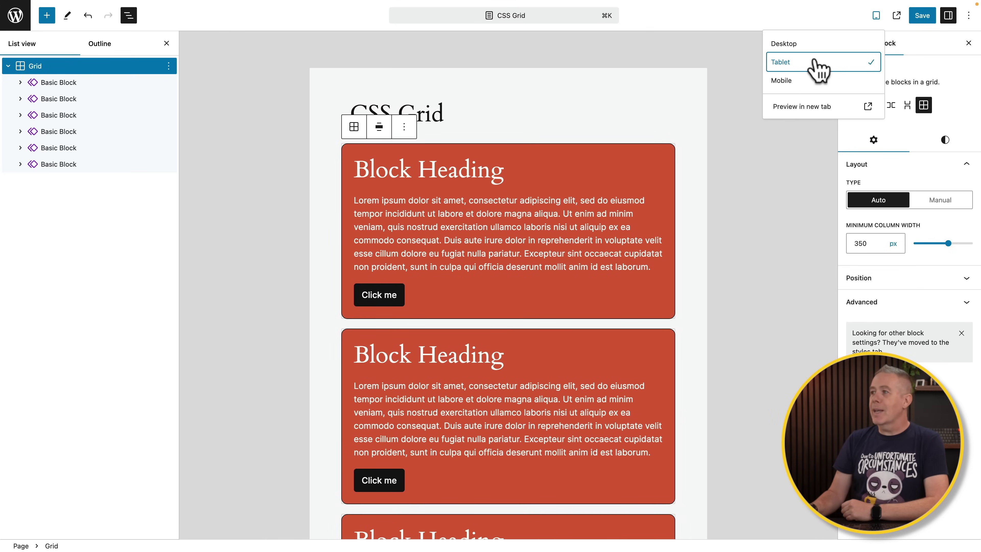
left_click(814, 82)
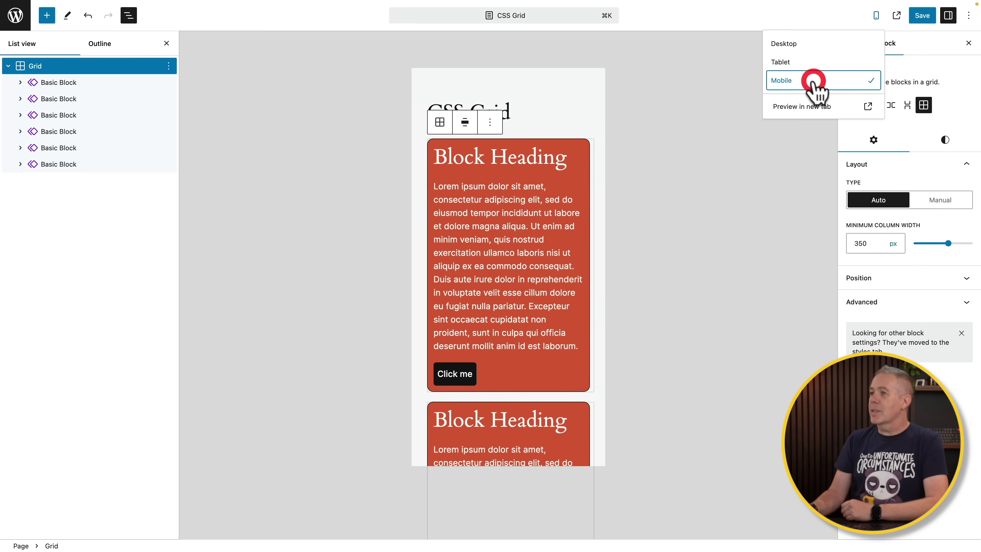
left_click(805, 64)
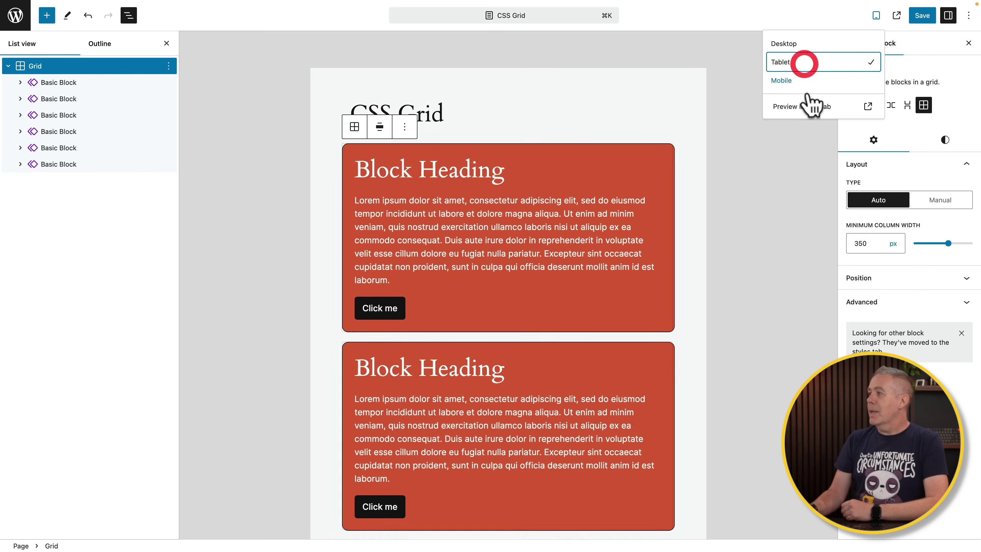
left_click(861, 243)
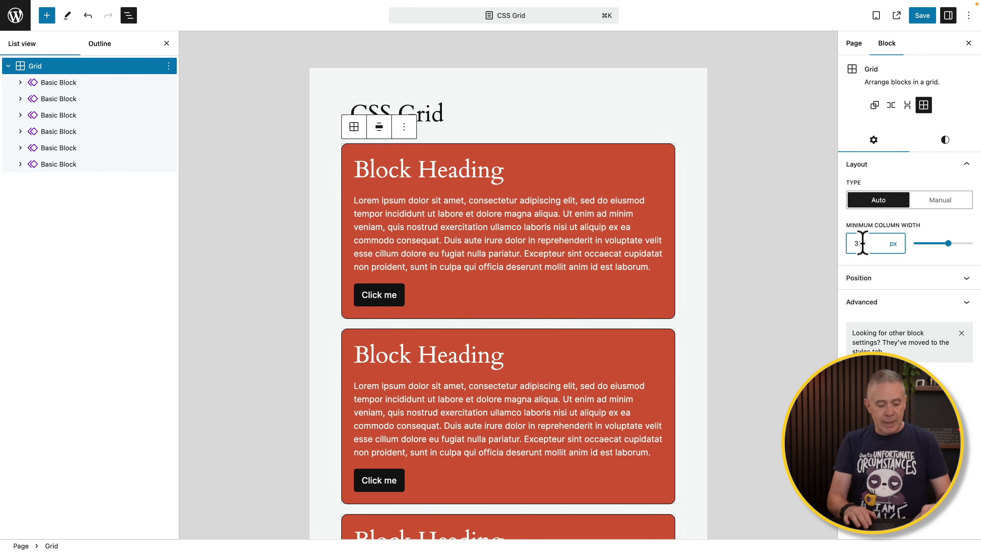
key("BackSpace")
type("5")
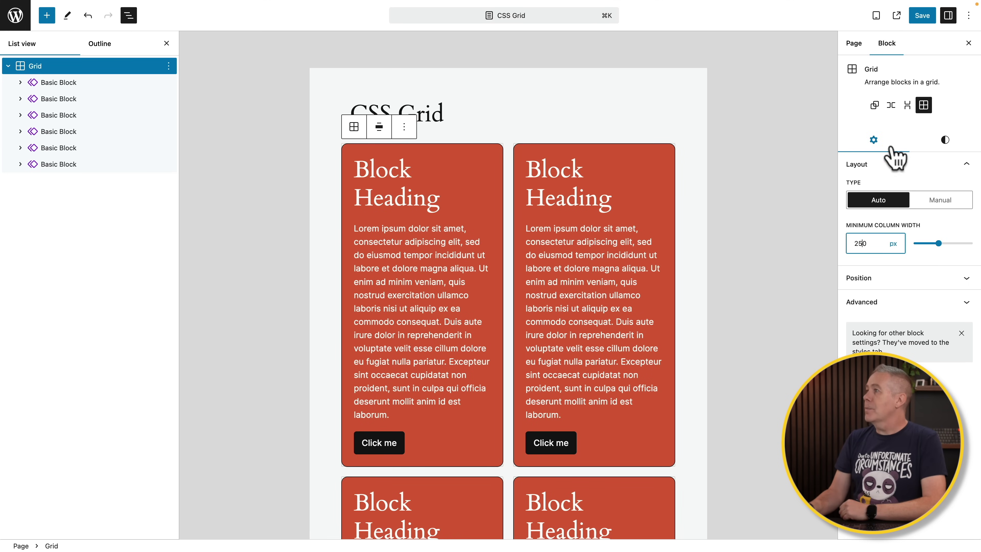
Check the mobile and desktop previews and reset the minimum column width to 350 px
left_click(877, 15)
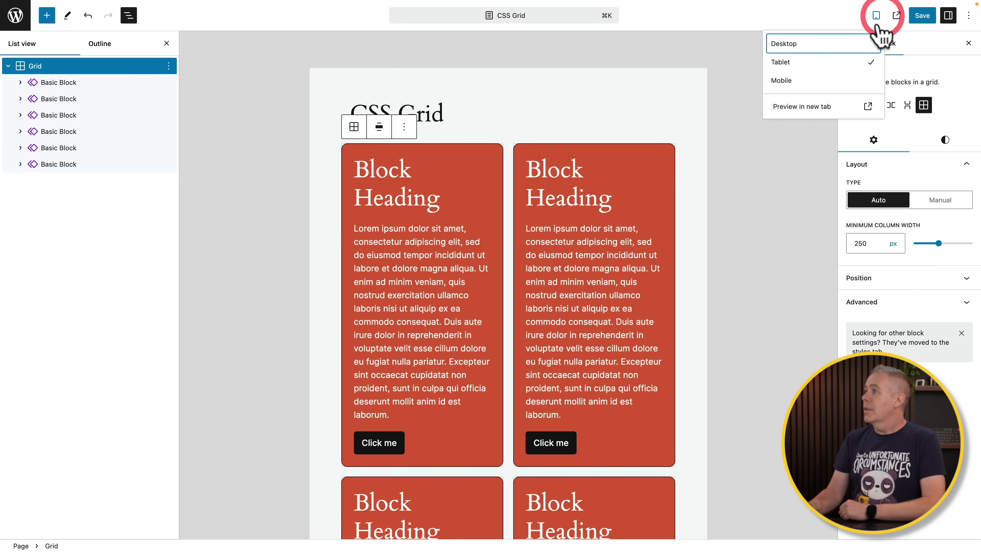
left_click(814, 81)
left_click(819, 42)
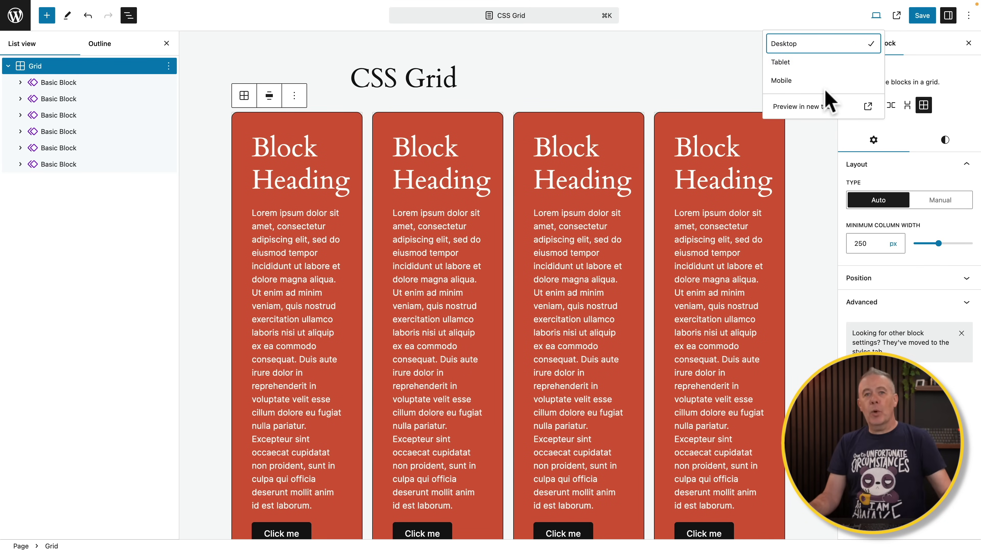
left_click(865, 244)
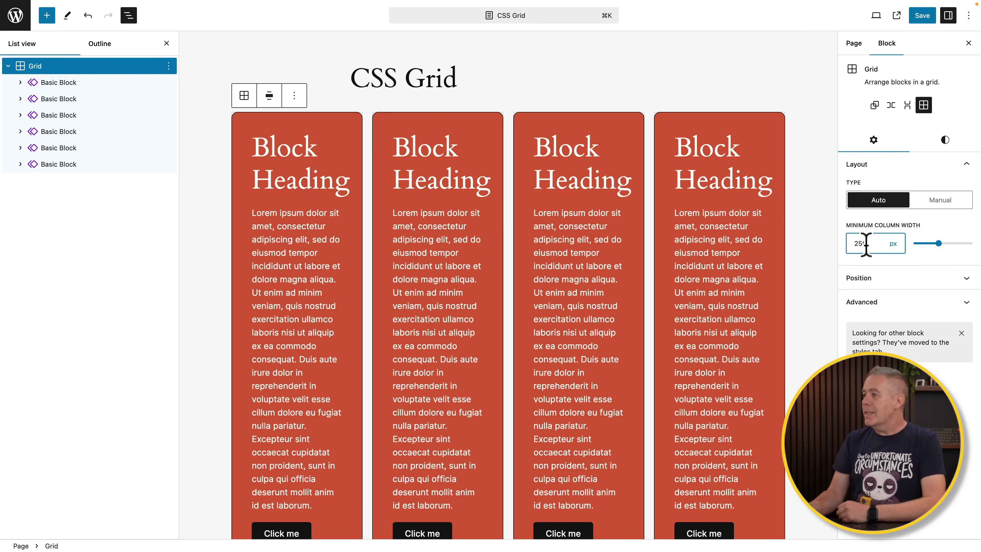
type("350")
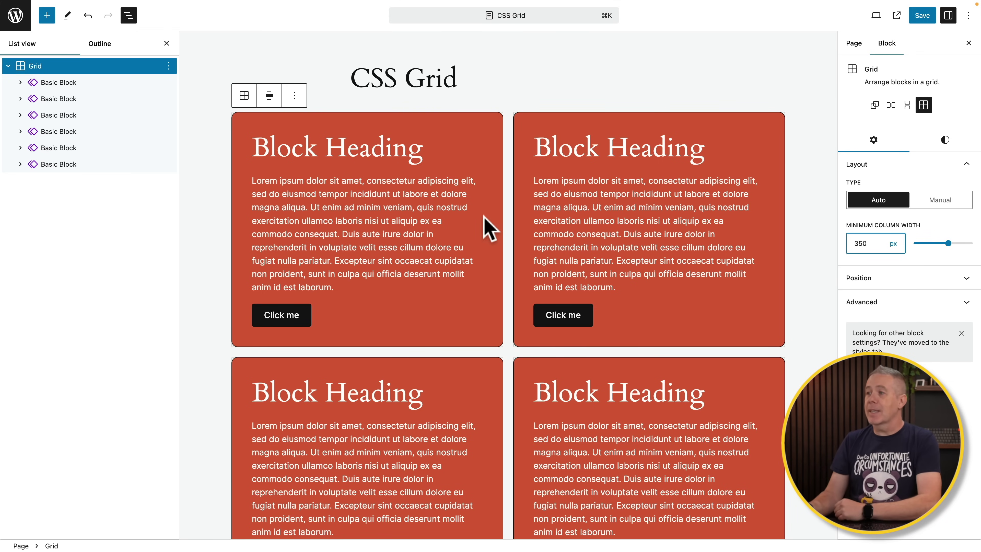
Stretch the first Basic Block card across both grid columns
left_click(503, 227)
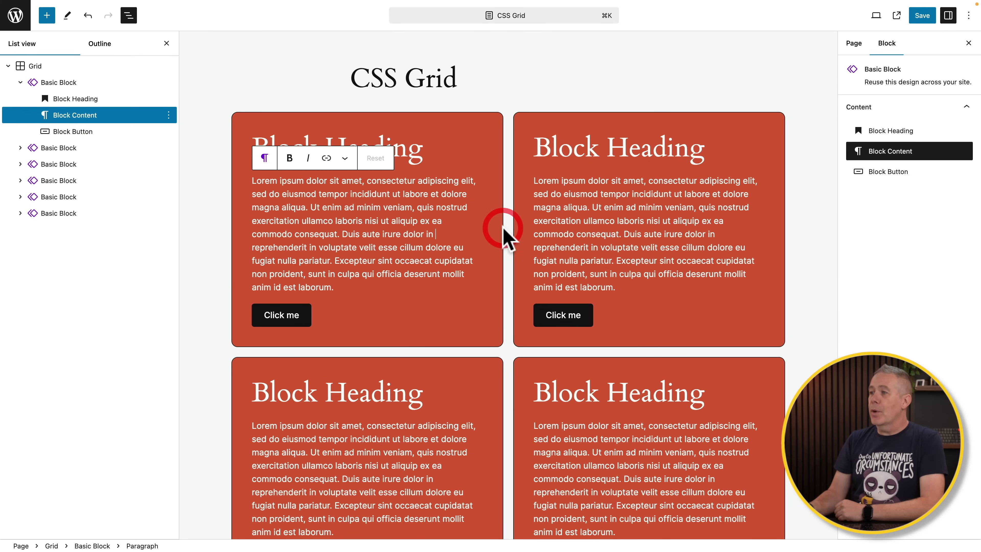
left_click(503, 228)
left_click_drag(501, 227, 780, 236)
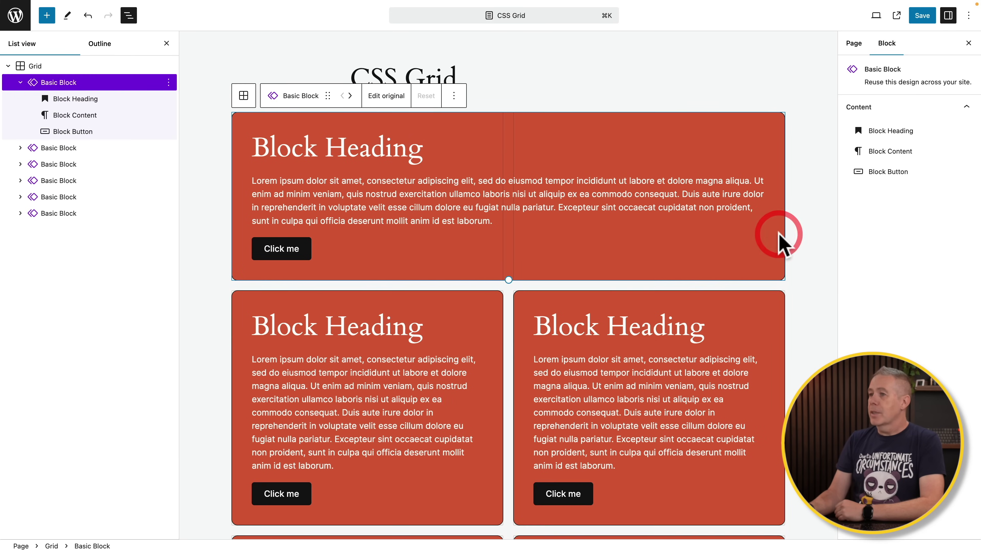
scroll(514, 396, "down", 15)
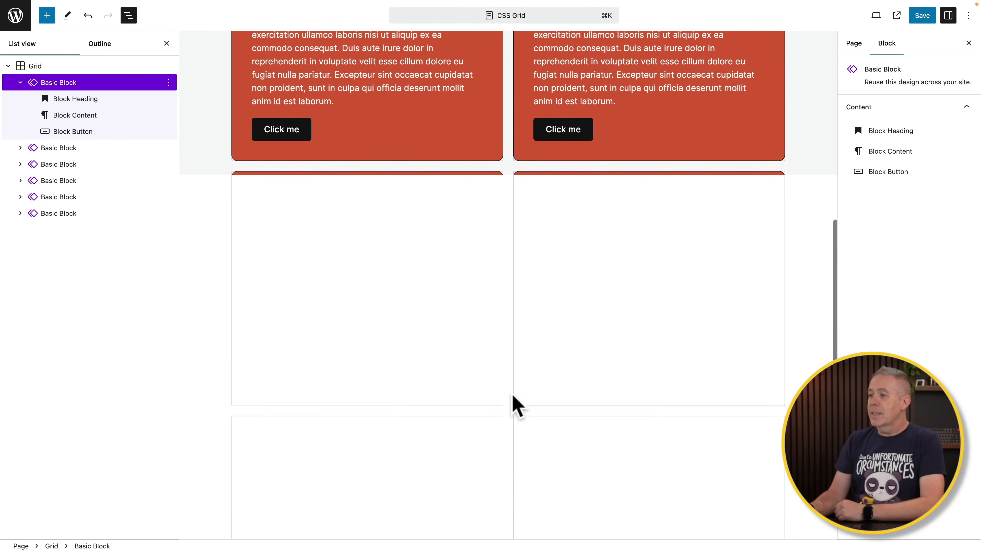
scroll(516, 405, "up", 15)
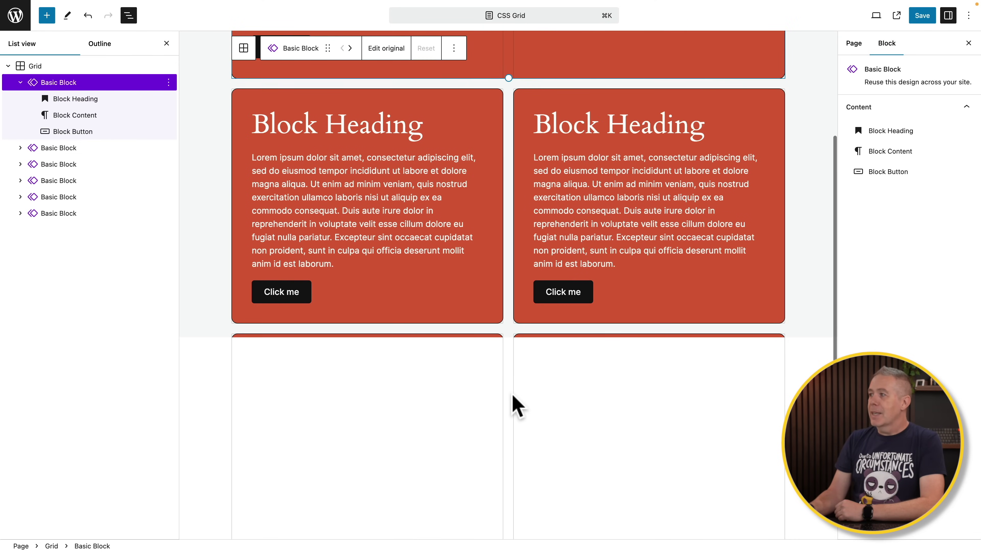
scroll(513, 401, "down", 10)
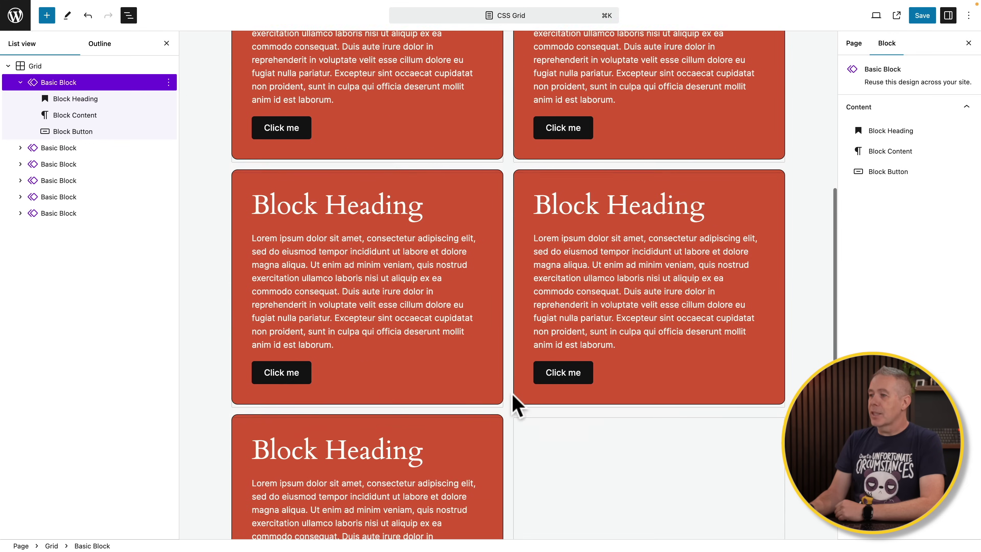
Stretch the last card across both columns, then undo that change
left_click(501, 366)
left_click(501, 366)
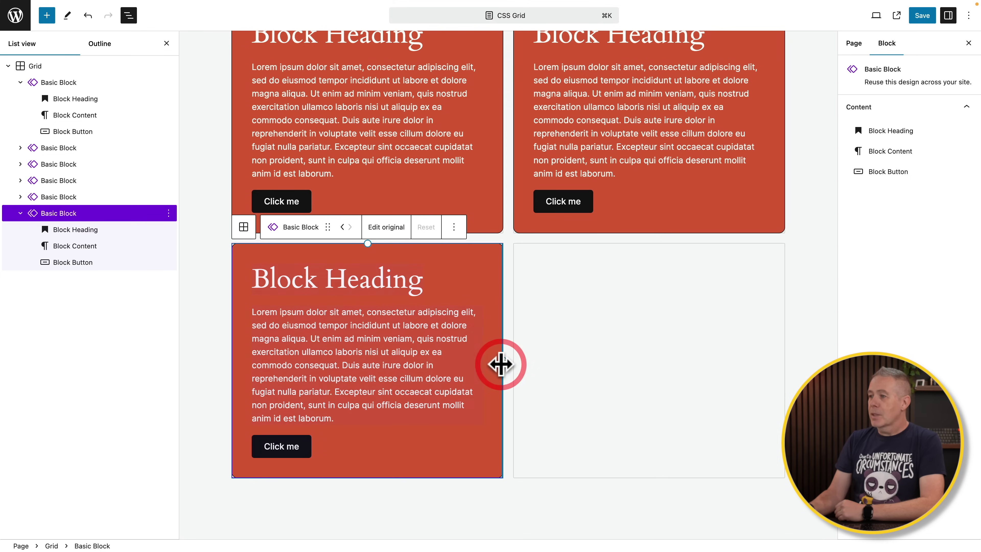
left_click_drag(519, 360, 771, 377)
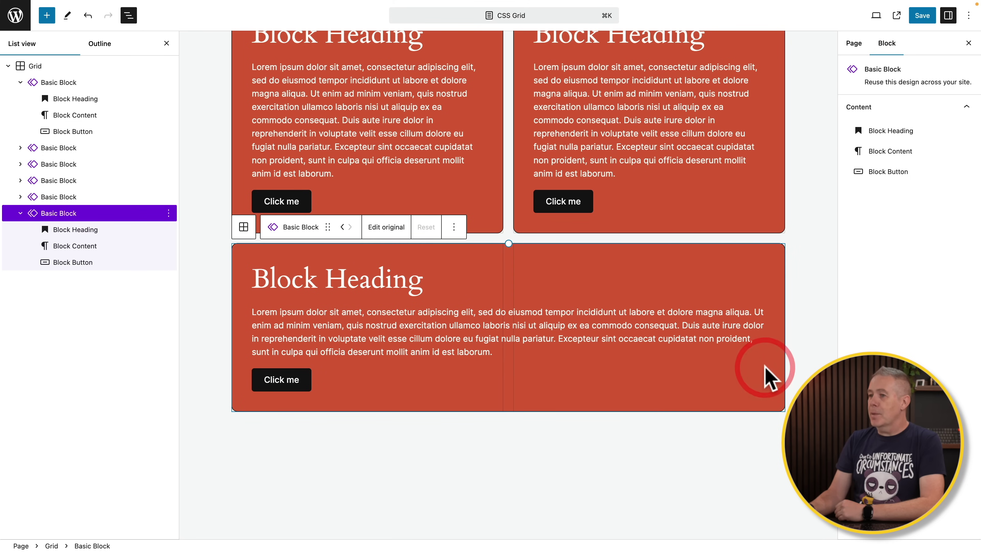
key("super+z")
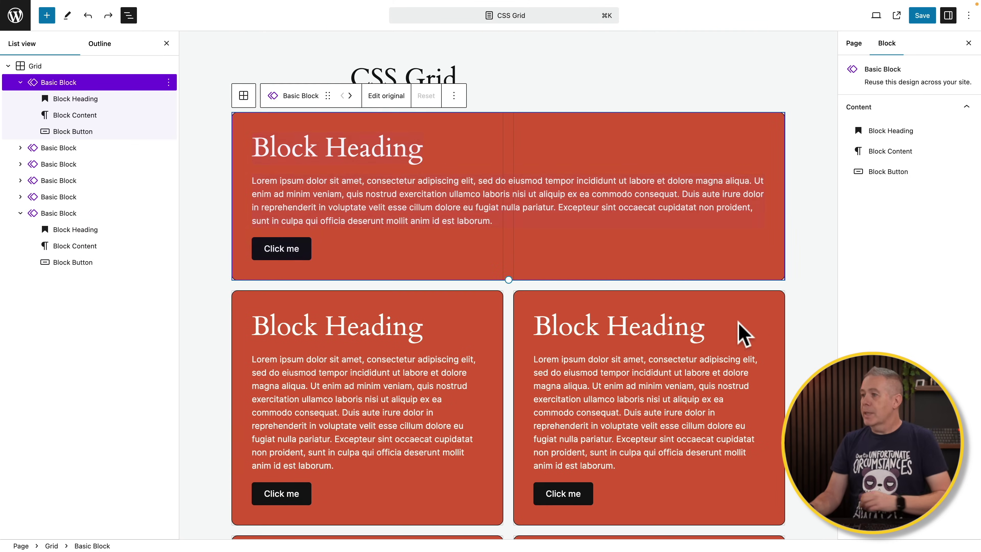
scroll(737, 333, "down", 10)
Make a right-column Basic Block card span two rows
left_click(691, 332)
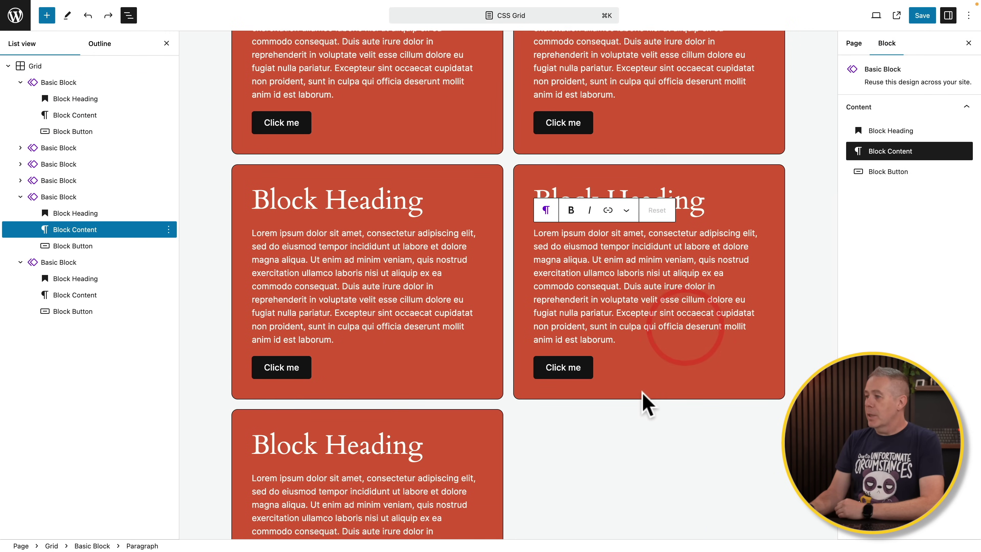
left_click(643, 402)
scroll(661, 301, "down", 3)
left_click_drag(648, 301, 634, 477)
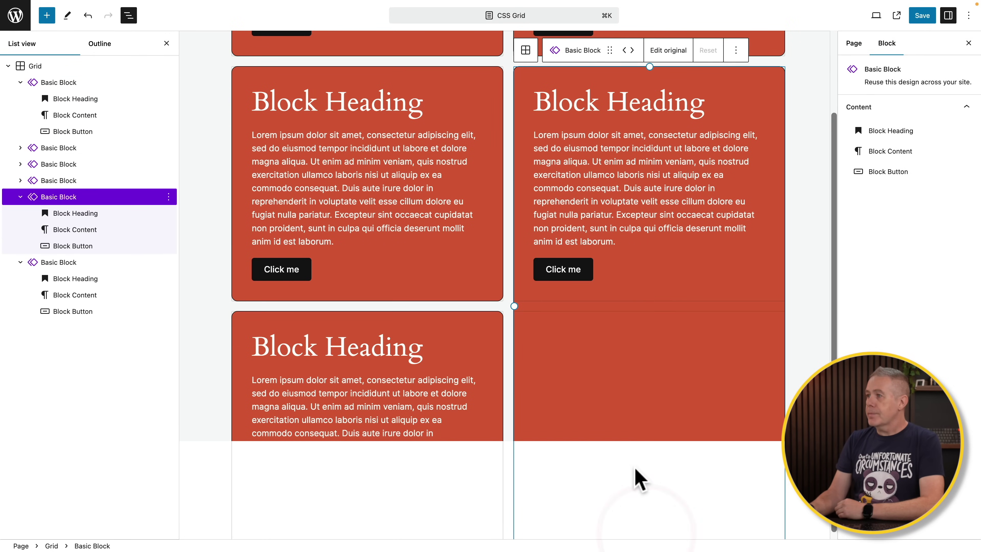
scroll(634, 475, "up", 13)
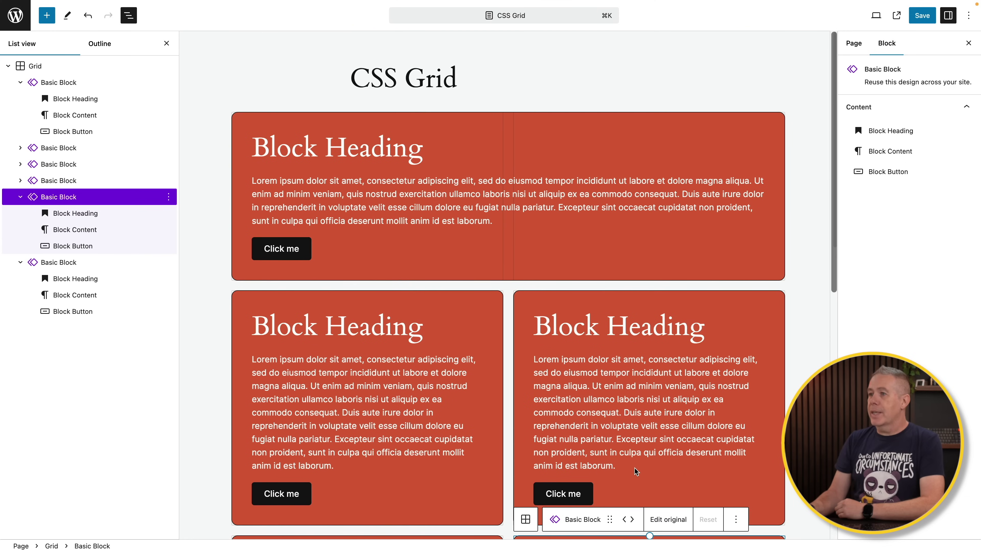
scroll(635, 469, "down", 2)
scroll(636, 471, "down", 9)
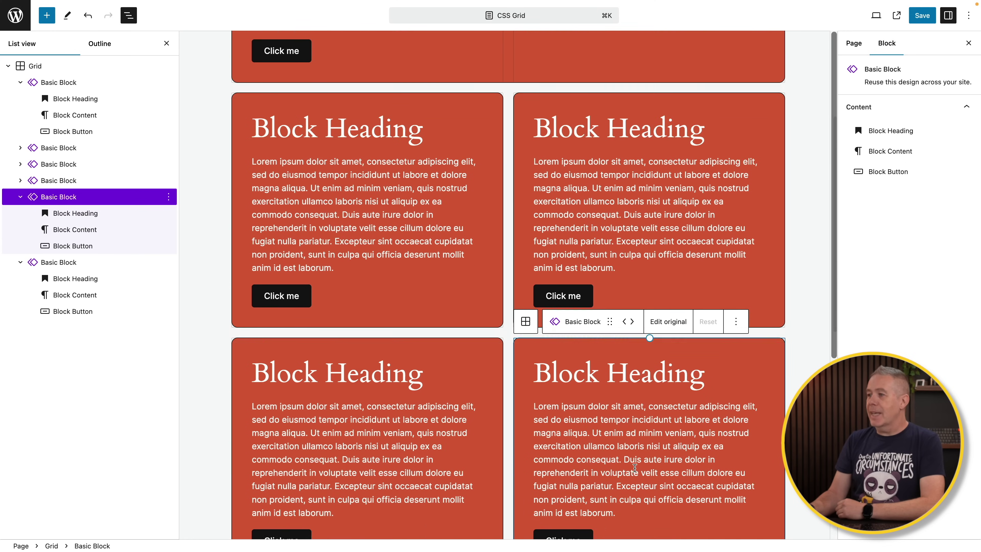
scroll(635, 472, "down", 2)
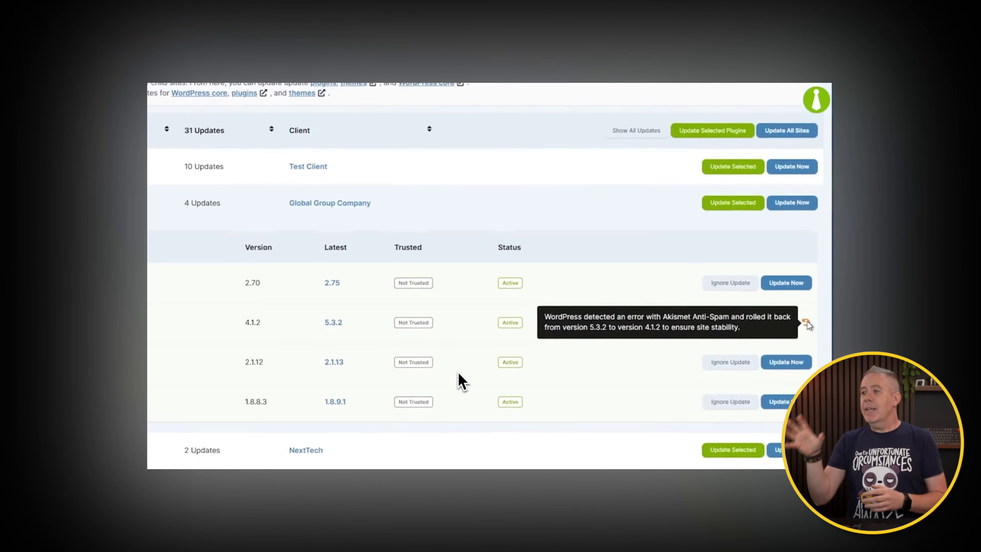
Reload Available Updates and check Green Web Marketing's pending plugin updates for rollbacks
right_click(648, 324)
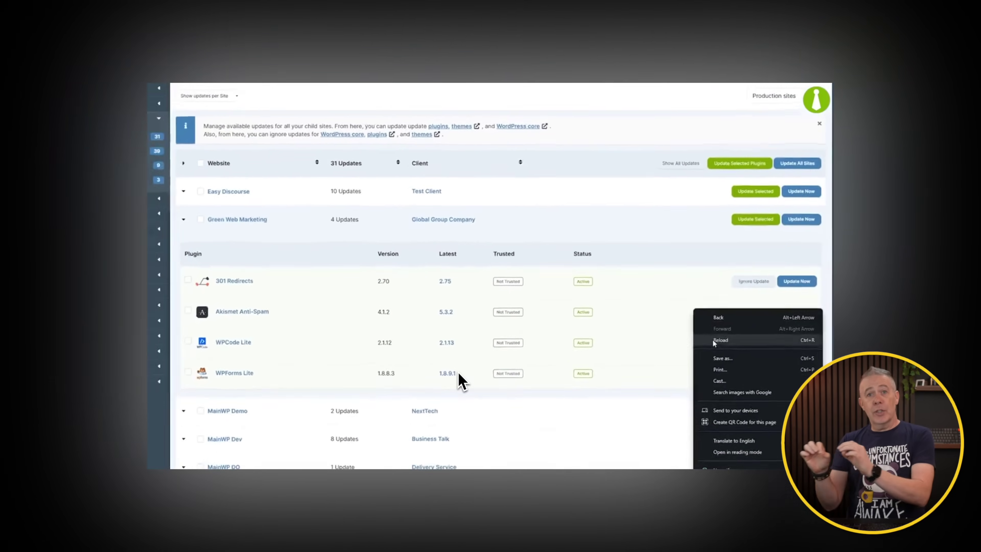
left_click(710, 345)
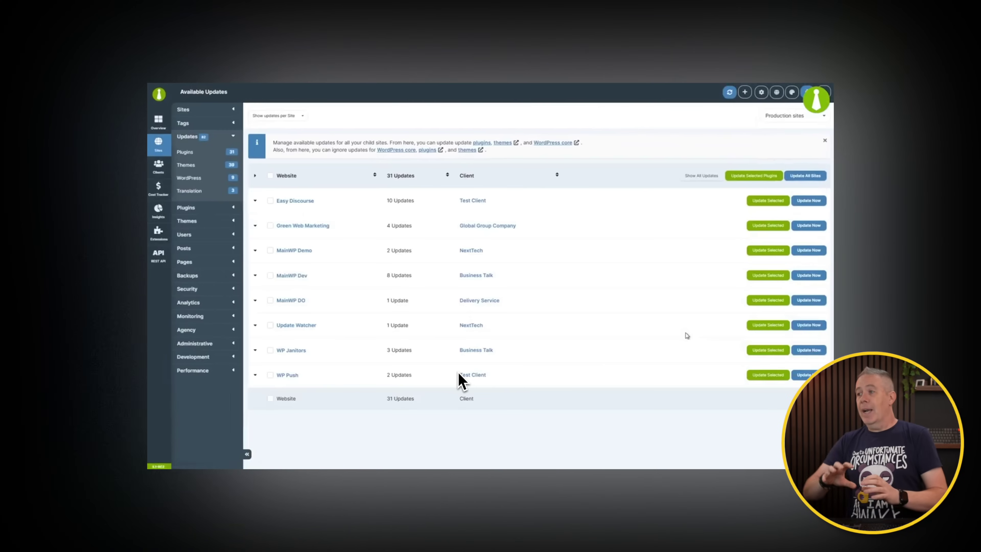
left_click(255, 226)
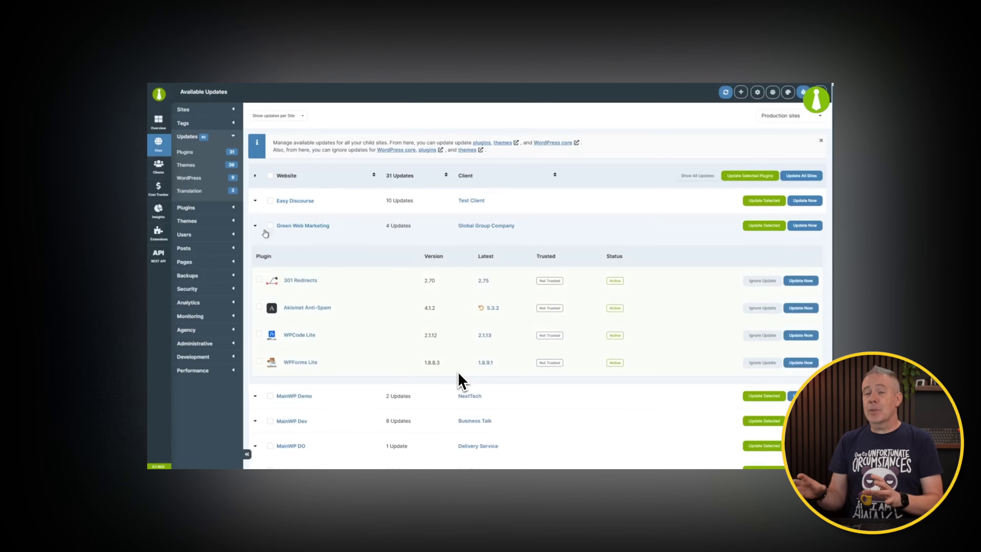
mouse_move(480, 310)
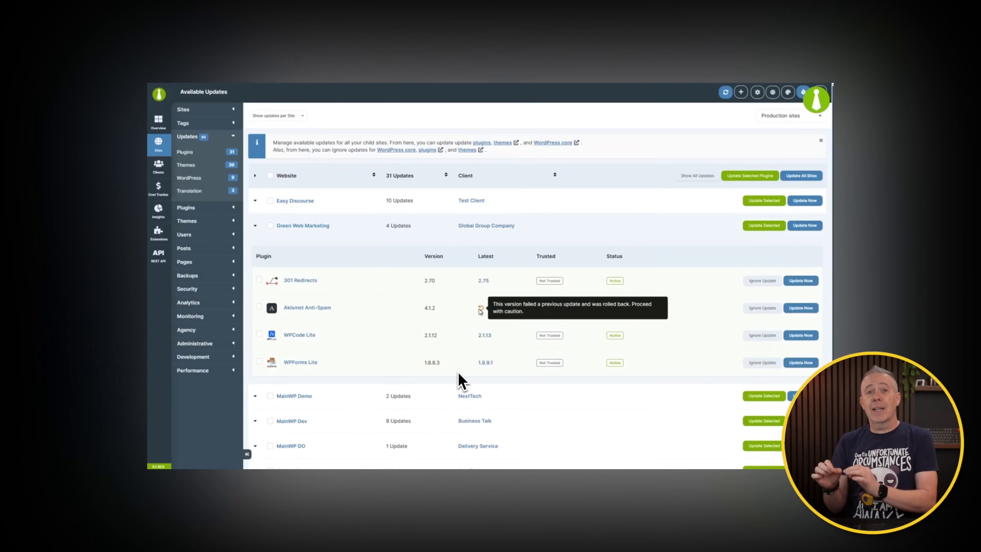
Check Easy Discourse's rolled-back updates, then view Green Web Marketing's installed plugins
left_click(255, 201)
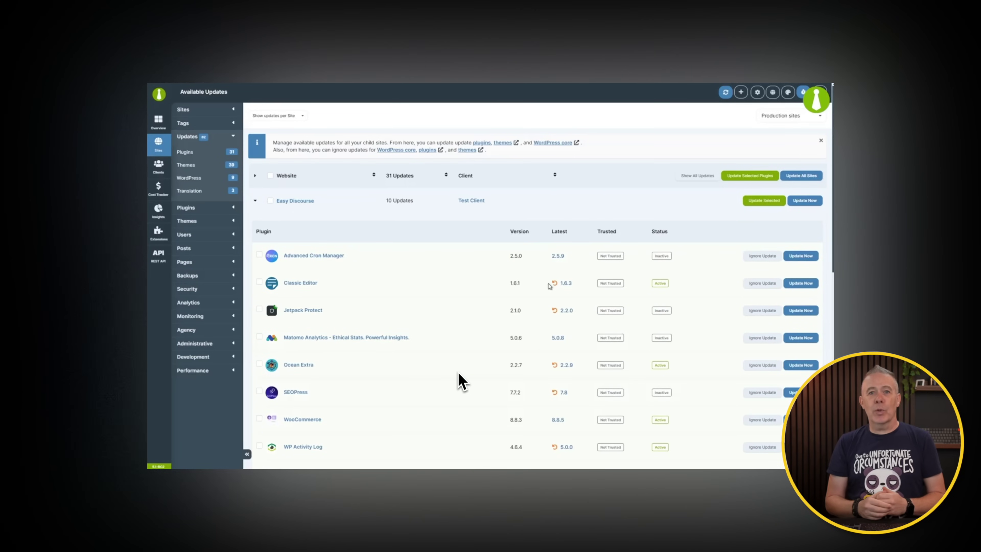
mouse_move(555, 285)
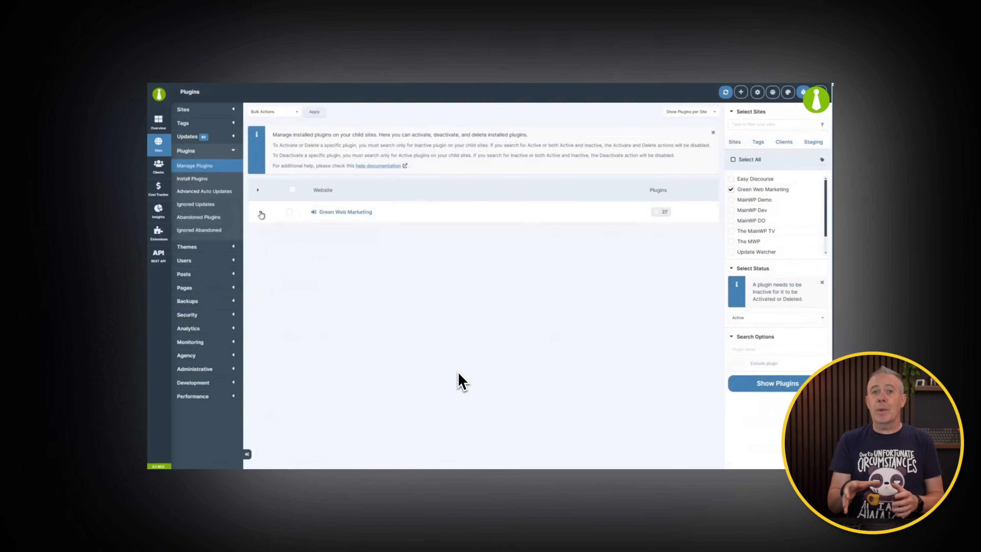
left_click(261, 213)
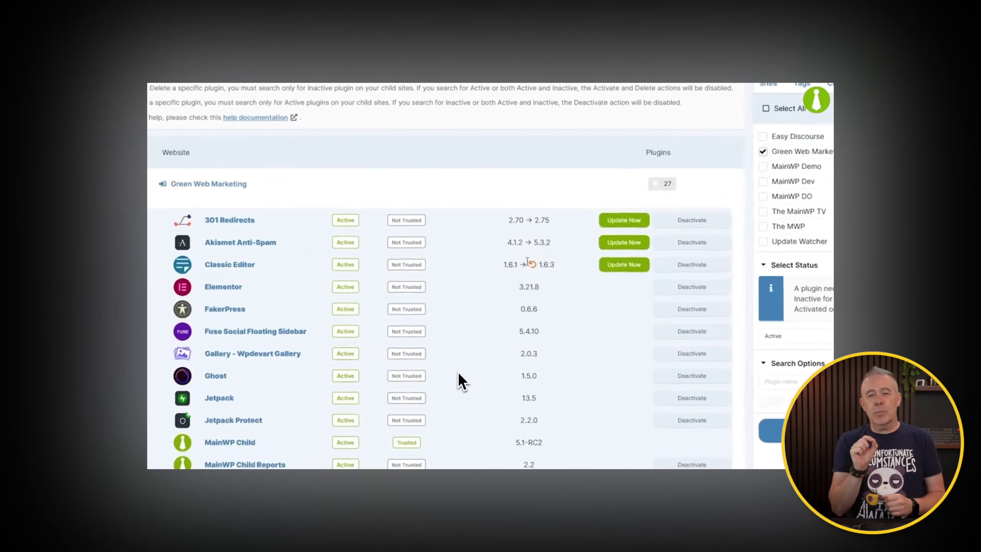
mouse_move(532, 265)
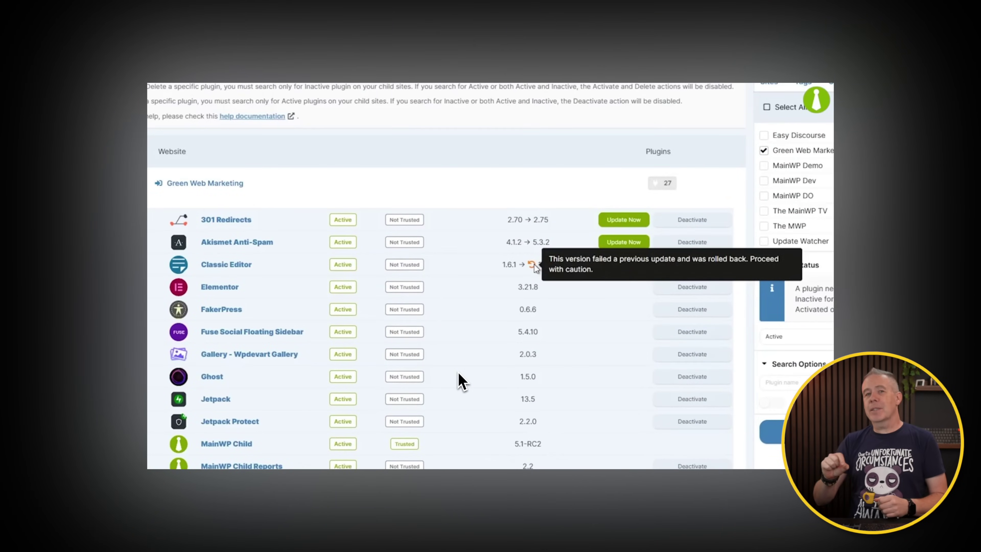